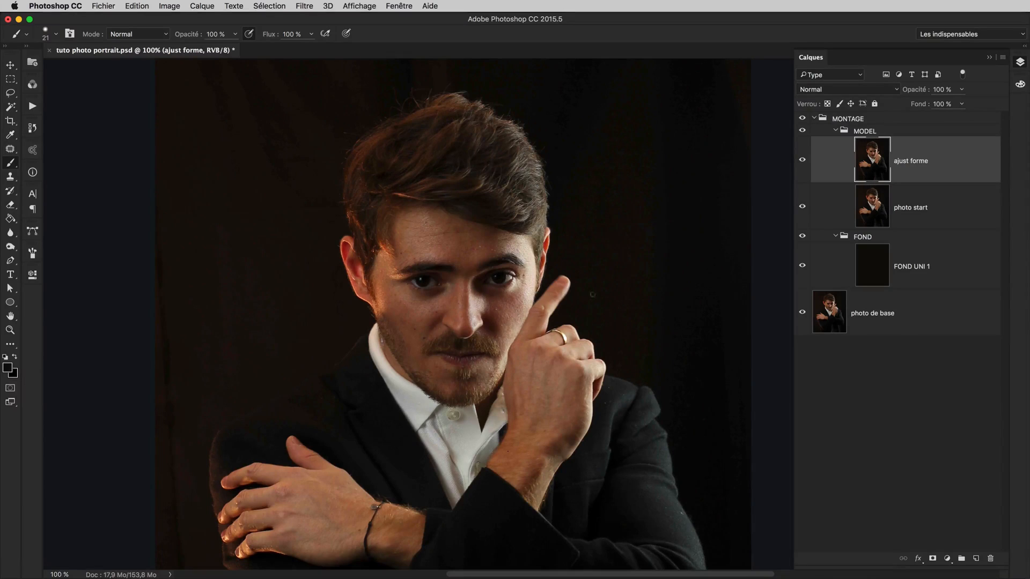
Isolate the FOND UNI 1 background, restore the other layers' visibility, and select the MODEL group
alt+click(802, 267)
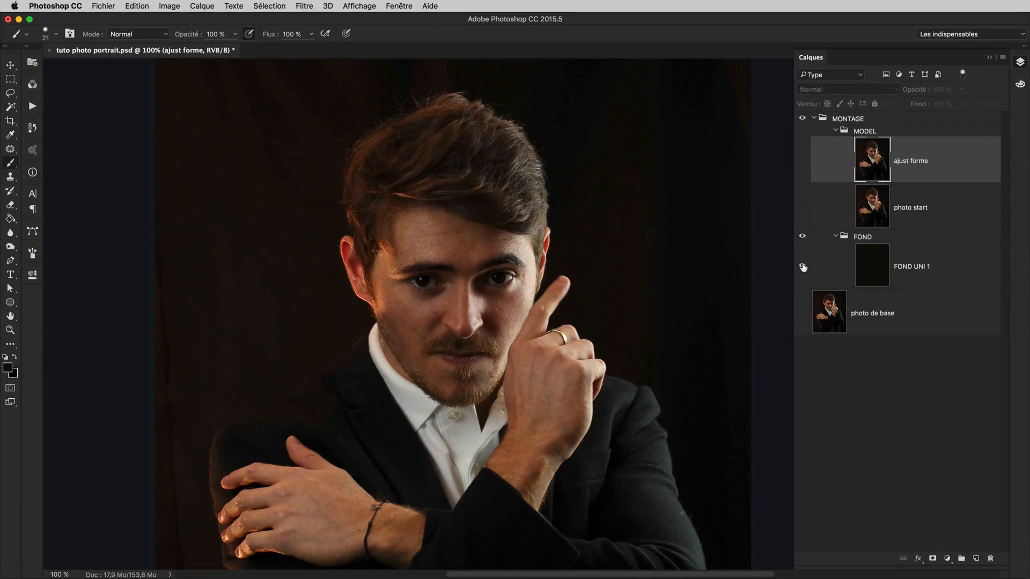
alt+click(802, 266)
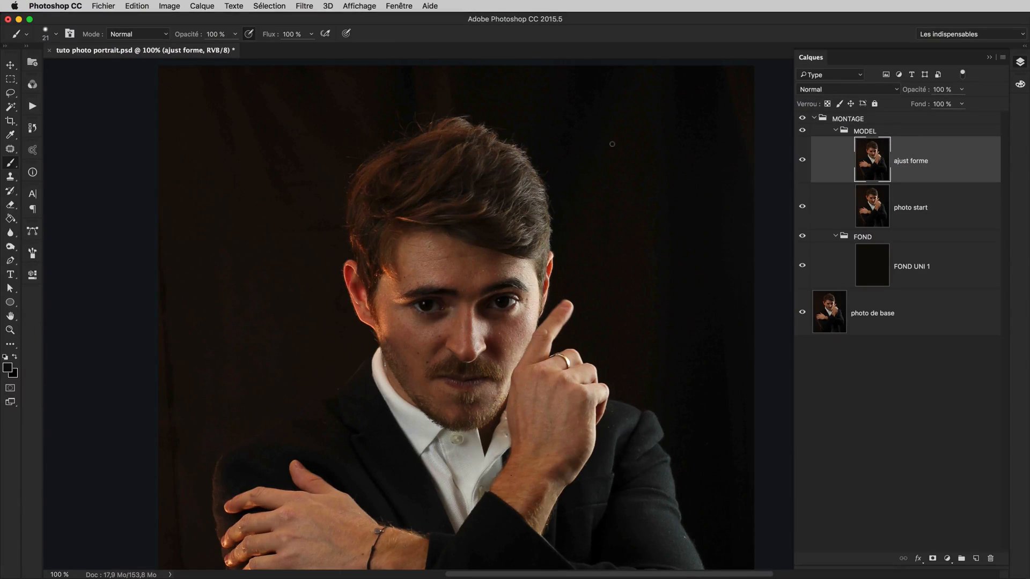
click(880, 133)
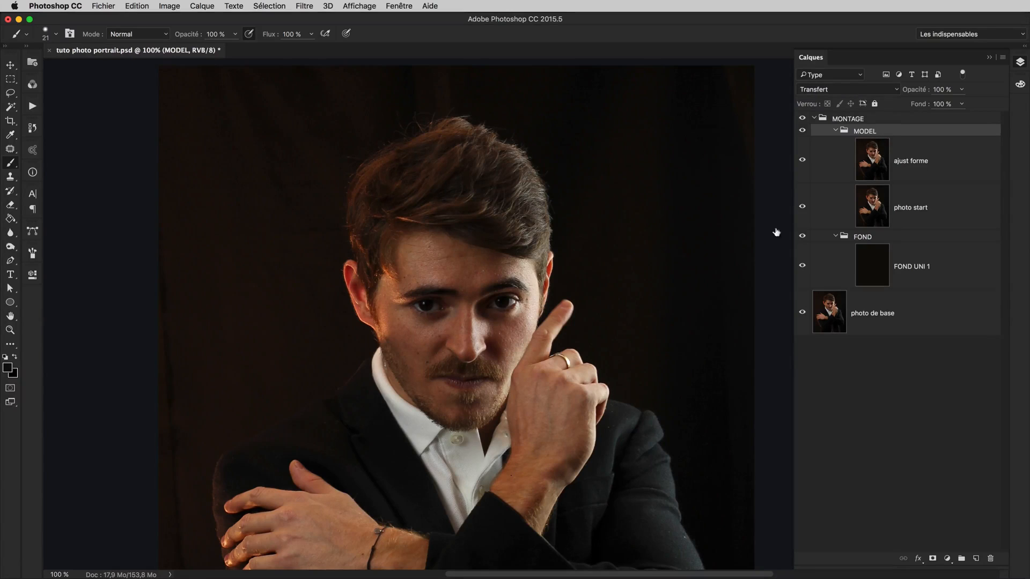
drag(674, 301, 657, 248)
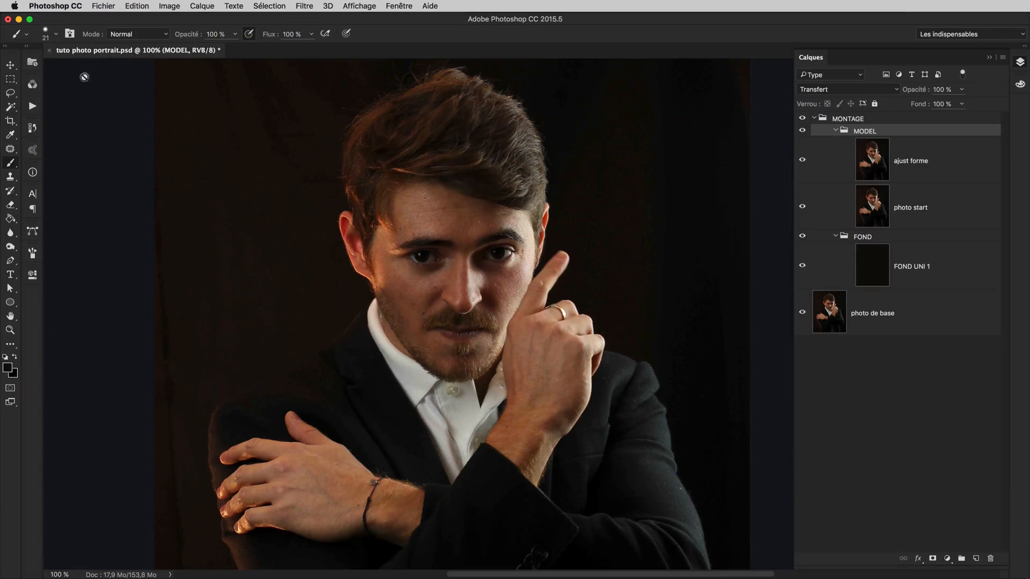
click(33, 84)
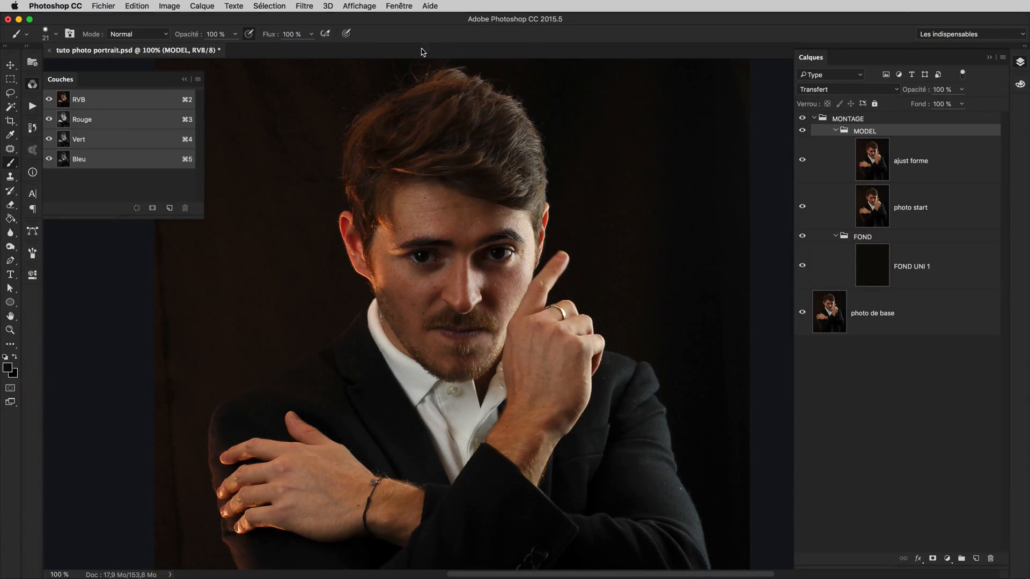
click(404, 8)
click(408, 161)
drag(181, 79, 1020, 107)
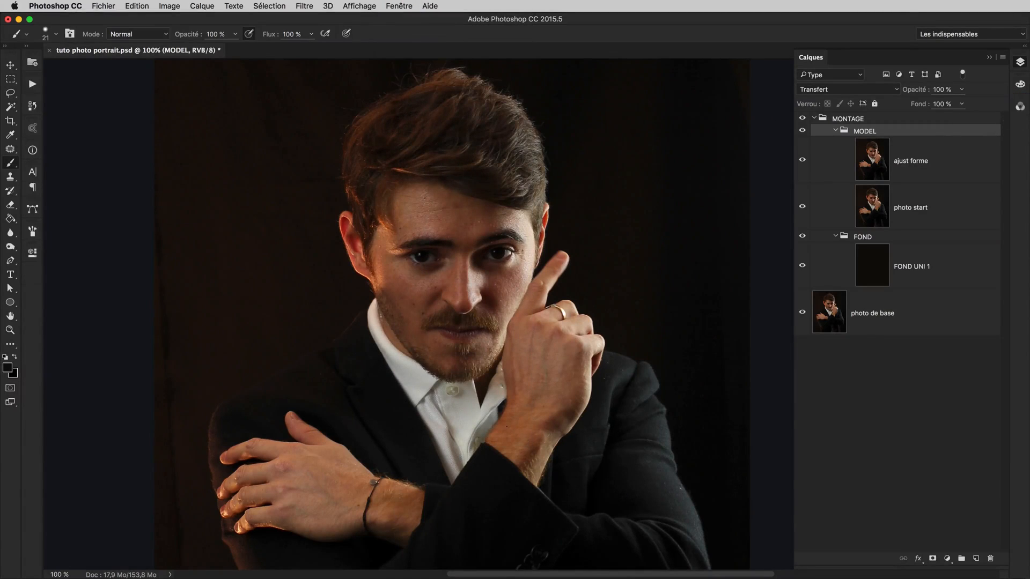
click(1019, 107)
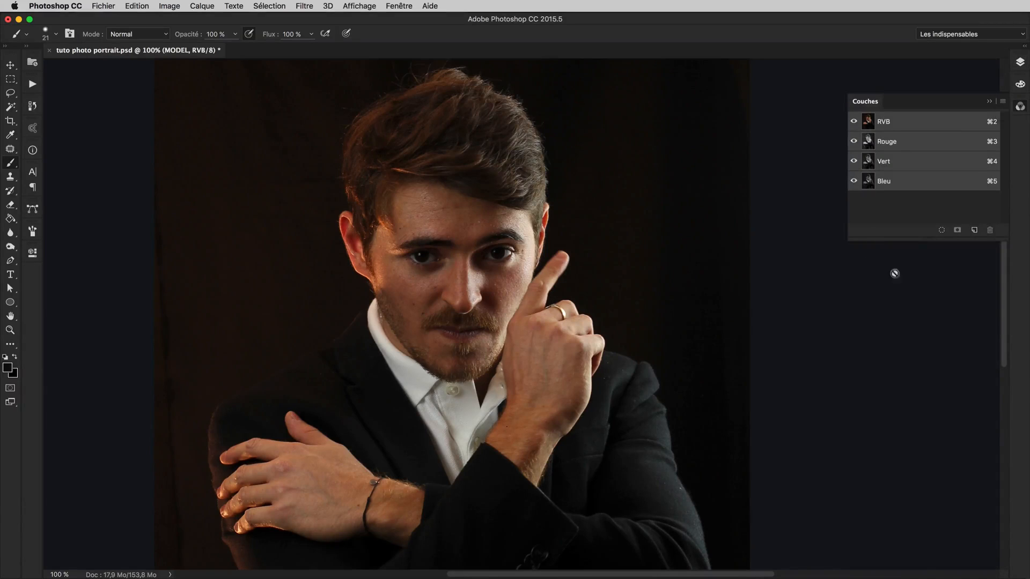
drag(1021, 109, 33, 78)
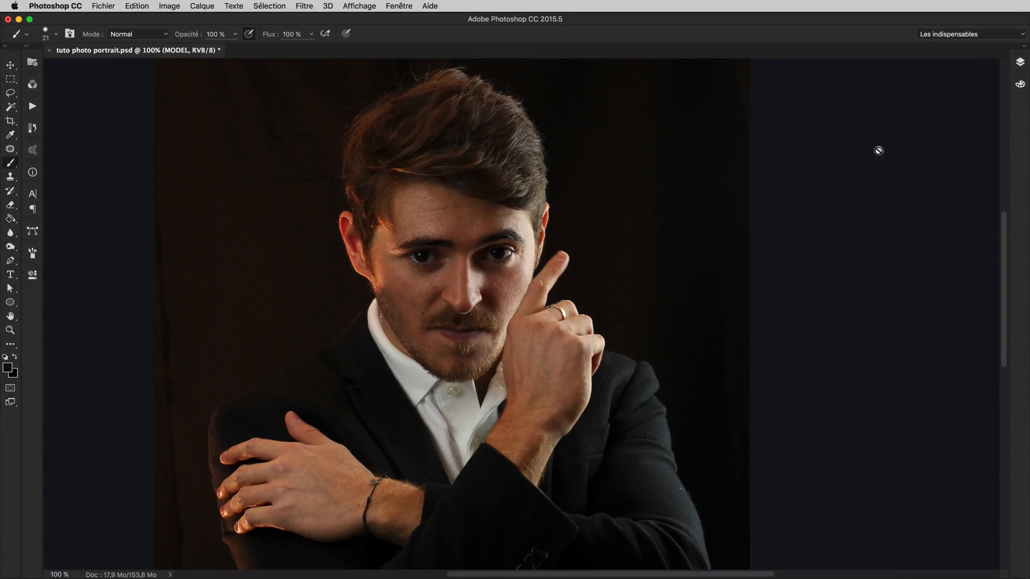
click(1020, 62)
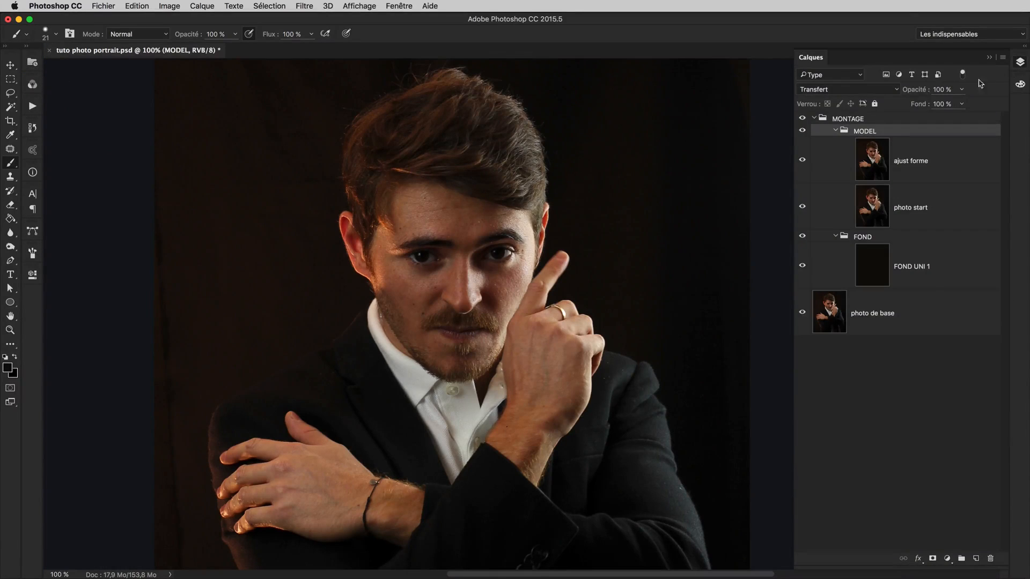
Compare the portrait in the Rouge, Vert and Bleu channels against the full RVB image
click(33, 85)
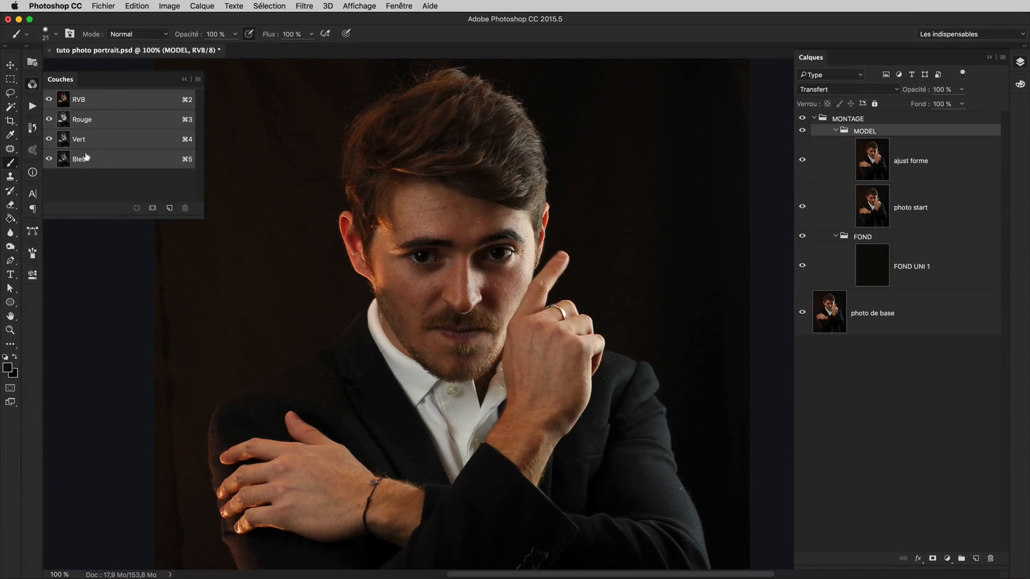
click(102, 122)
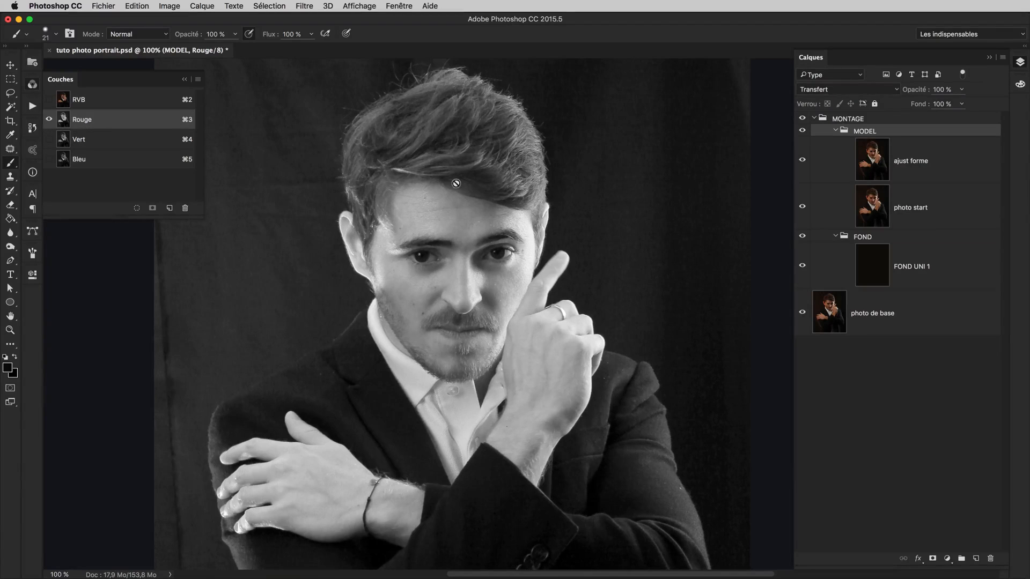
click(114, 103)
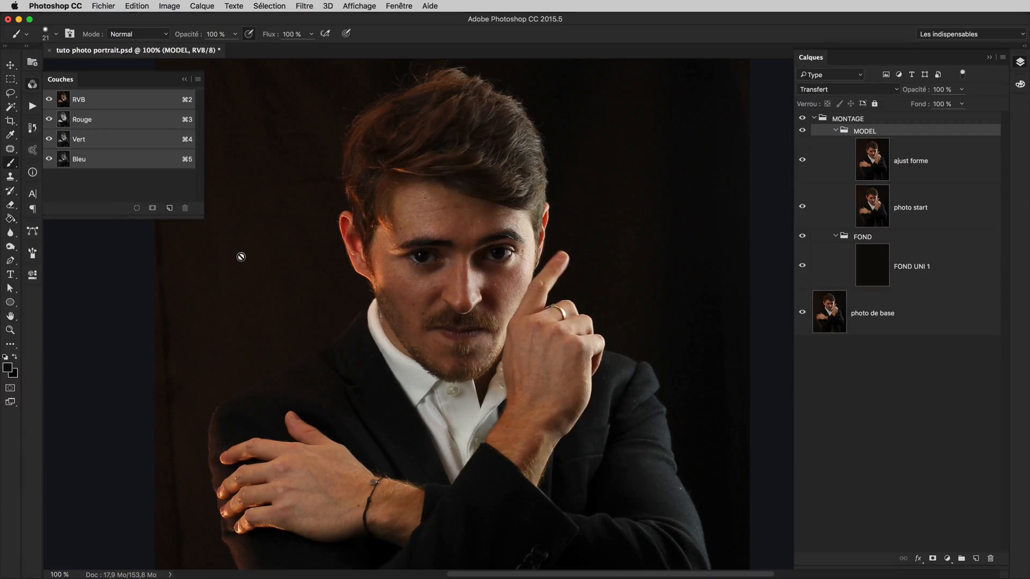
click(147, 143)
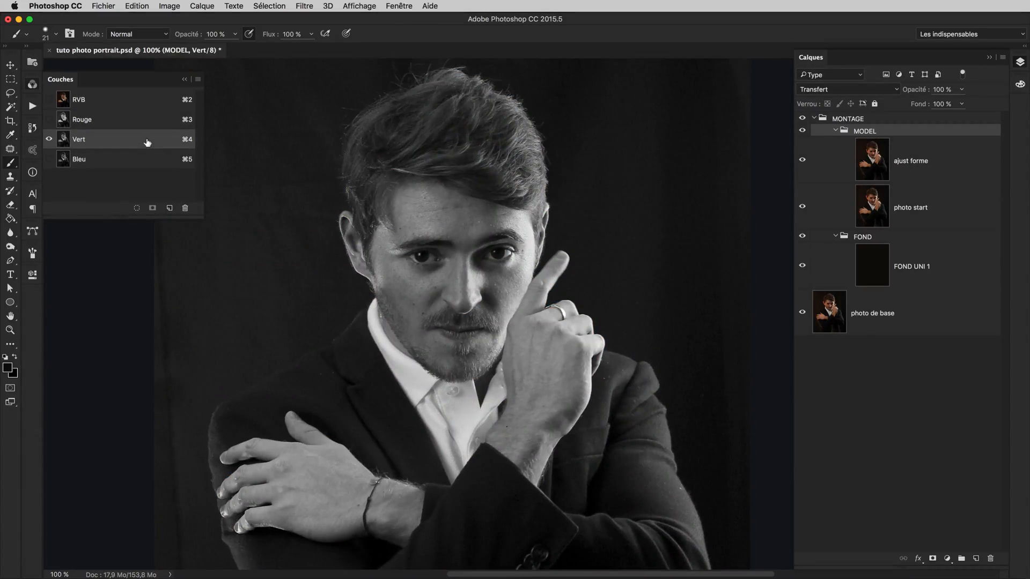
click(134, 122)
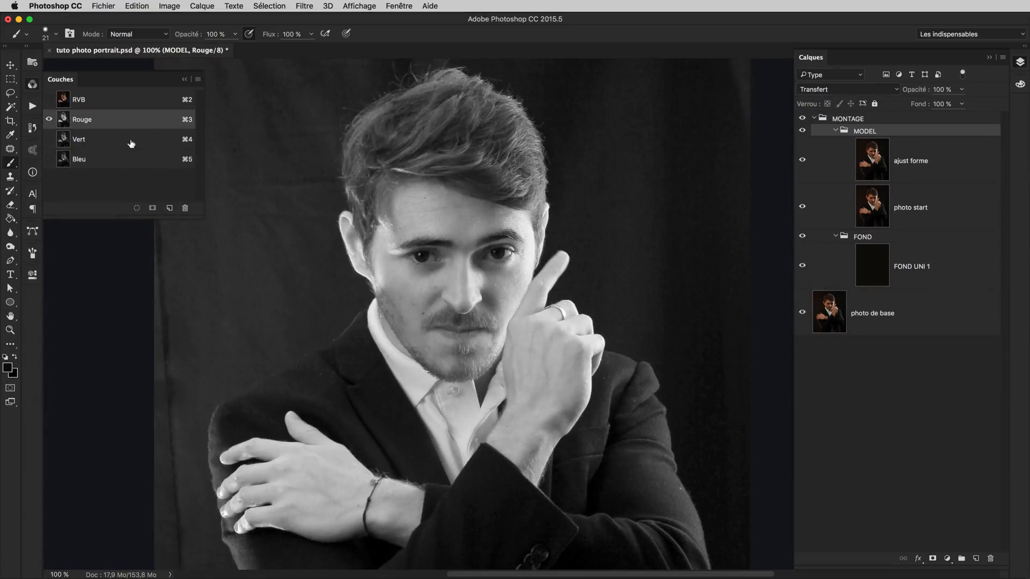
click(132, 144)
click(143, 161)
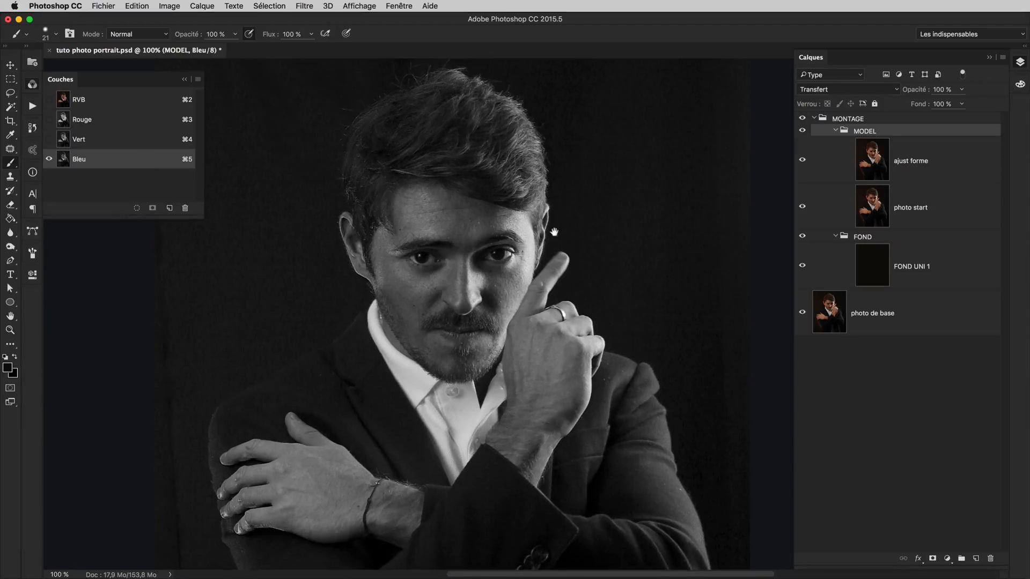
Examine the contrast between hair and background up close in the Bleu and Rouge channels
drag(567, 232, 564, 284)
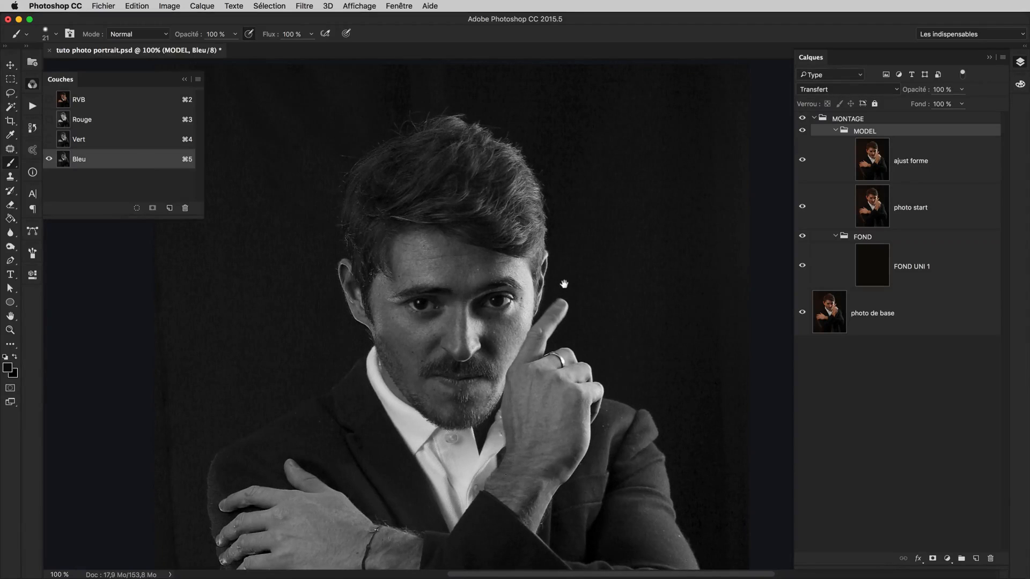
drag(472, 142, 531, 221)
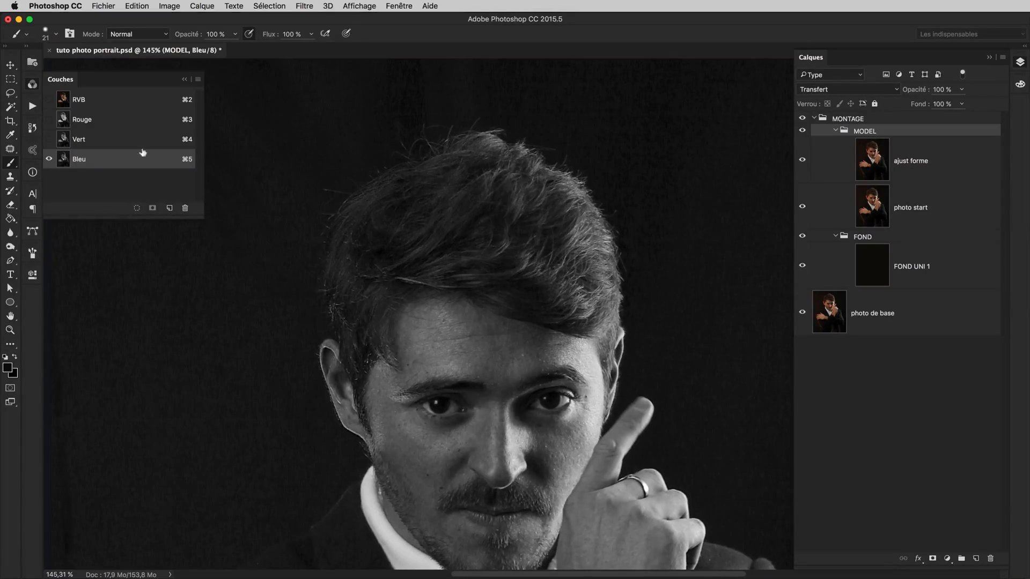
click(104, 122)
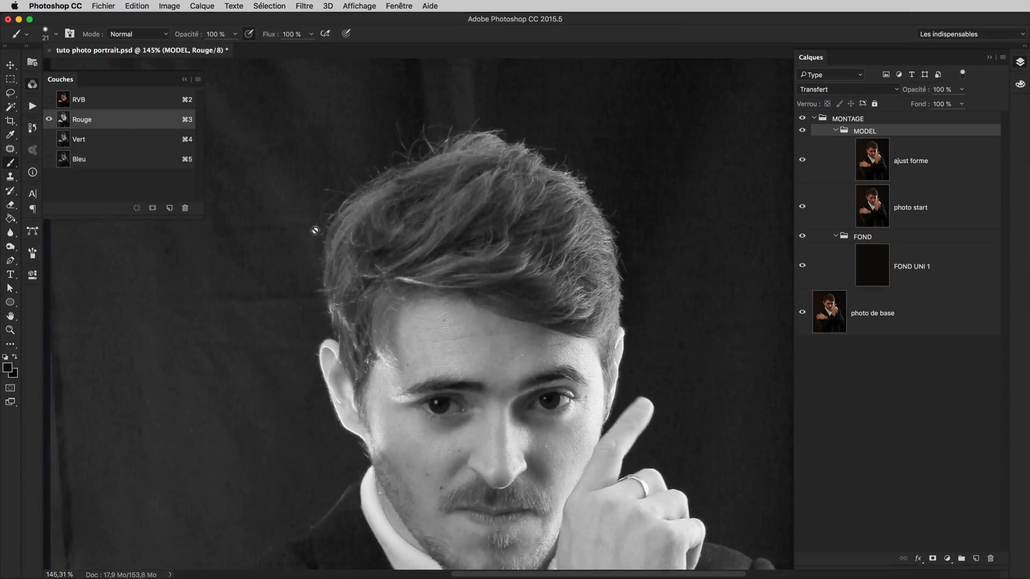
Load the Vert channel as a selection and add it as a layer mask on the MODEL group
click(113, 140)
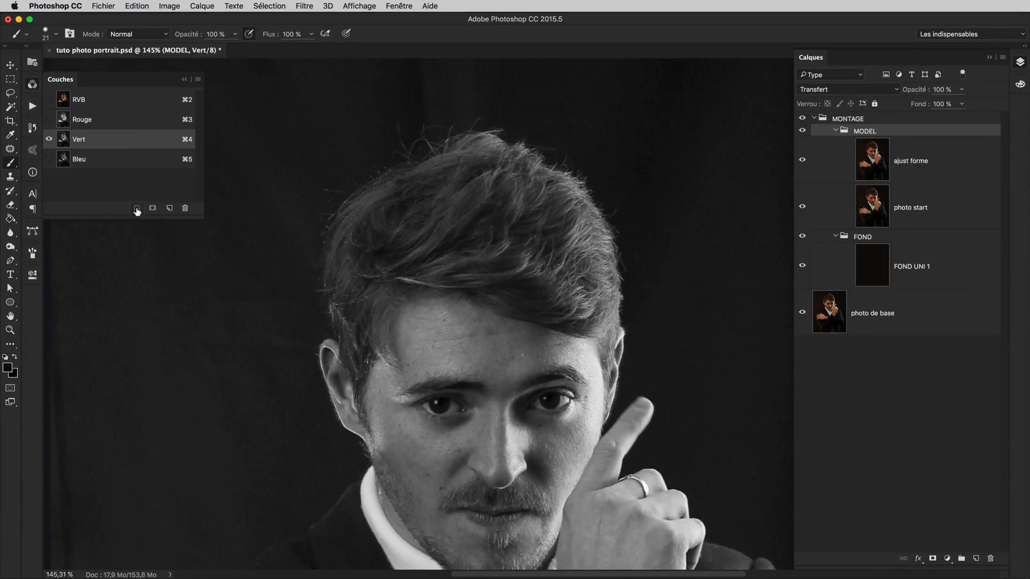
super+click(64, 141)
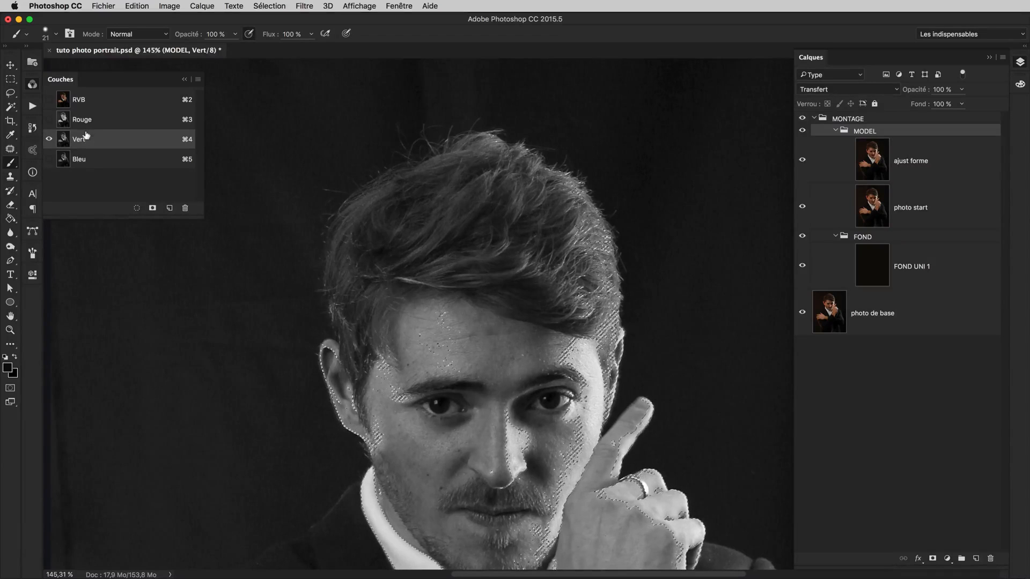
scroll(605, 330, down, 3)
scroll(605, 329, right, 2)
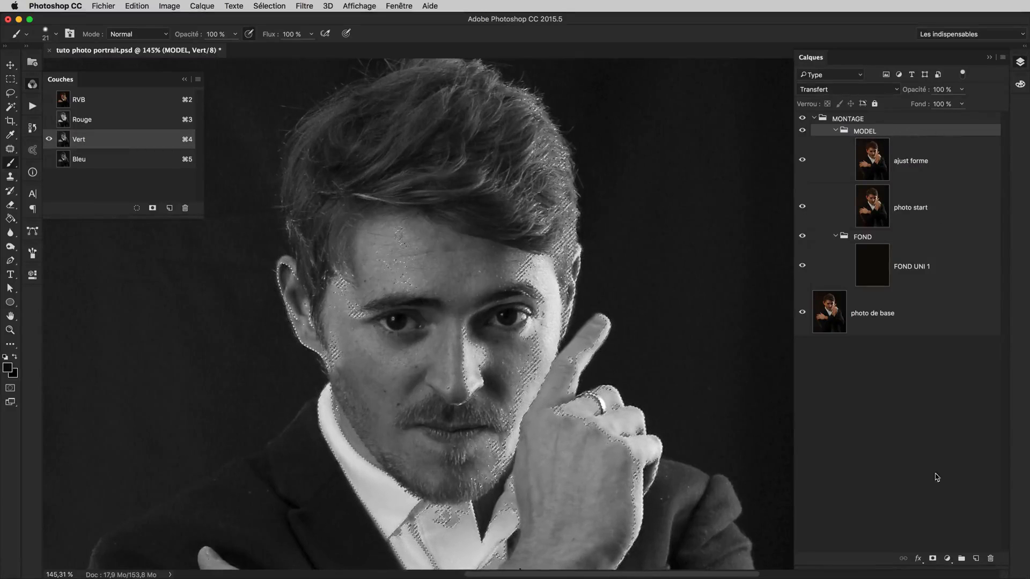
click(933, 558)
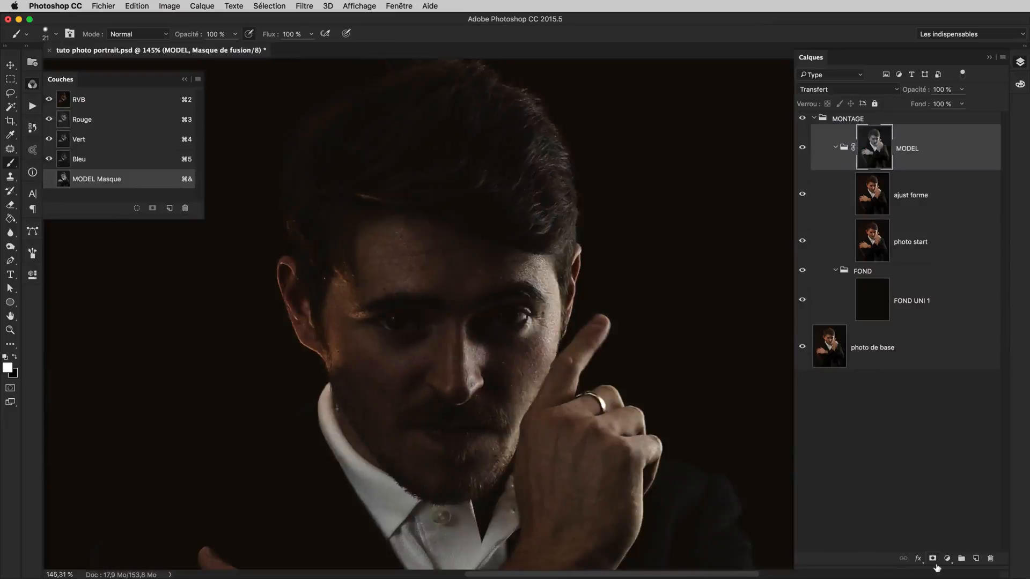
click(184, 79)
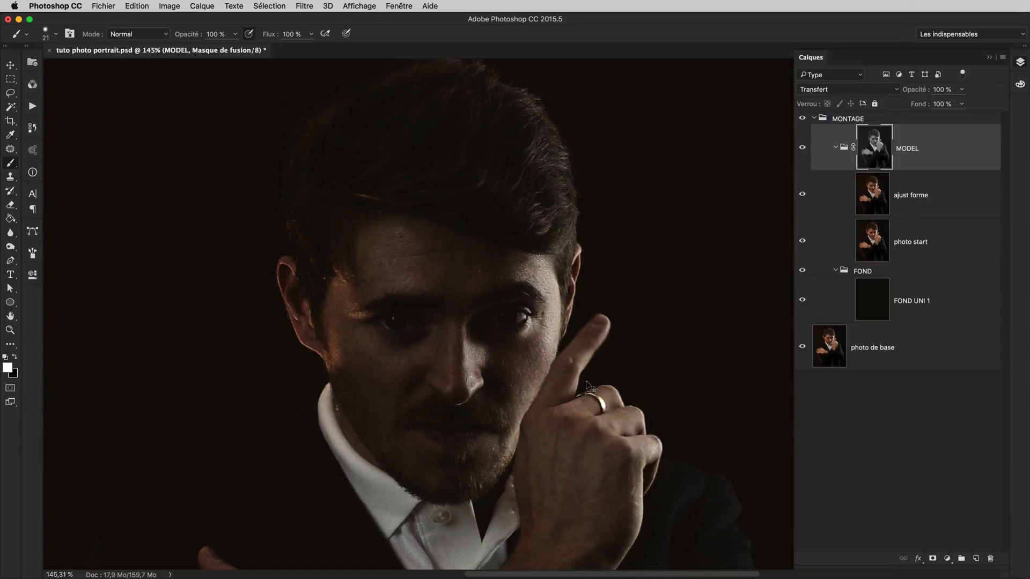
Hide photo start, the FOND group with FOND UNI 1, and photo de base, leaving only the masked ajust forme layer selected
key(super+1)
drag(675, 312, 668, 279)
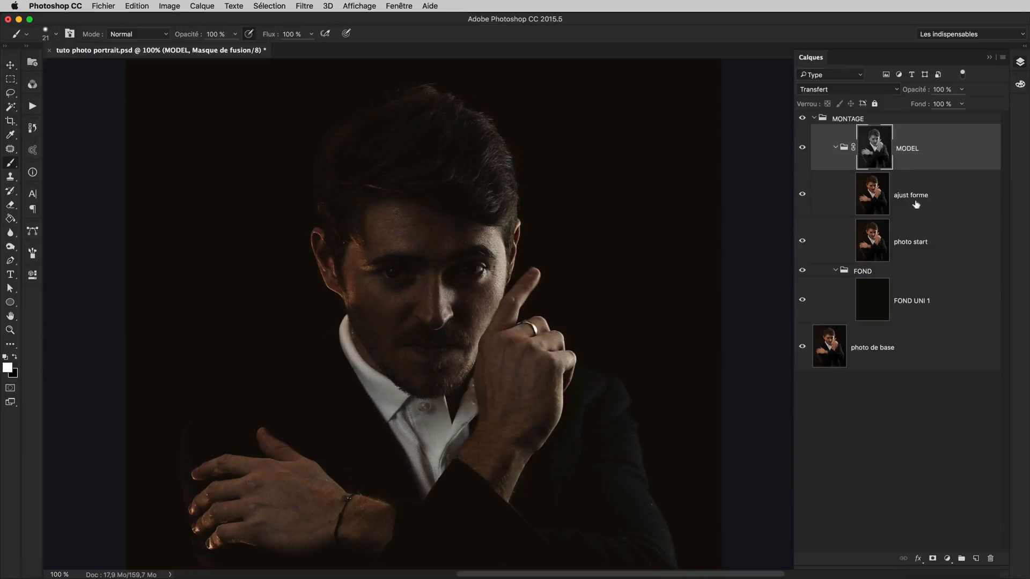
click(803, 243)
click(802, 270)
click(802, 300)
click(802, 347)
click(922, 193)
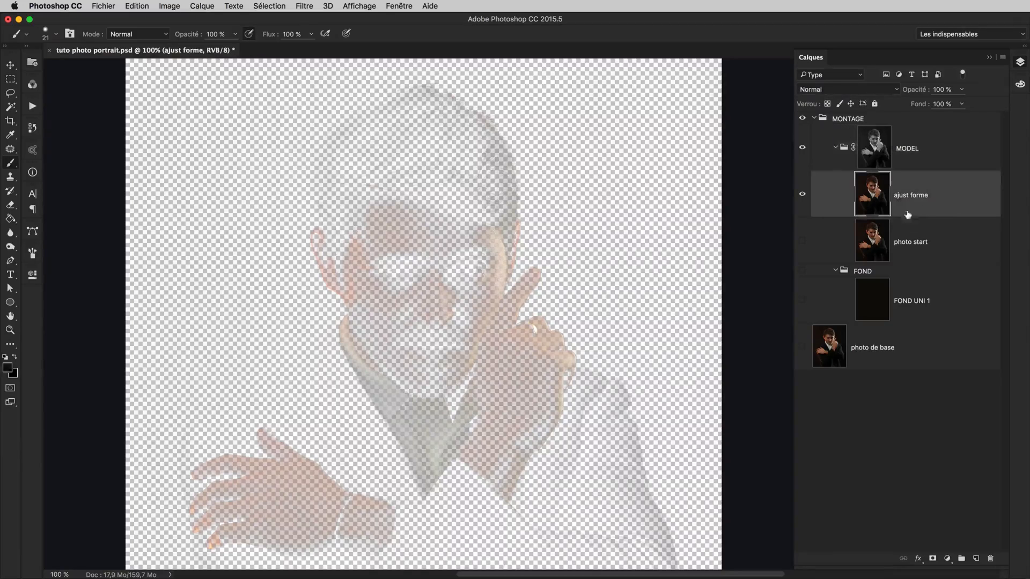
Compare the MODEL group with its mask disabled and enabled, and inspect the grayscale mask on its own
shift+click(880, 148)
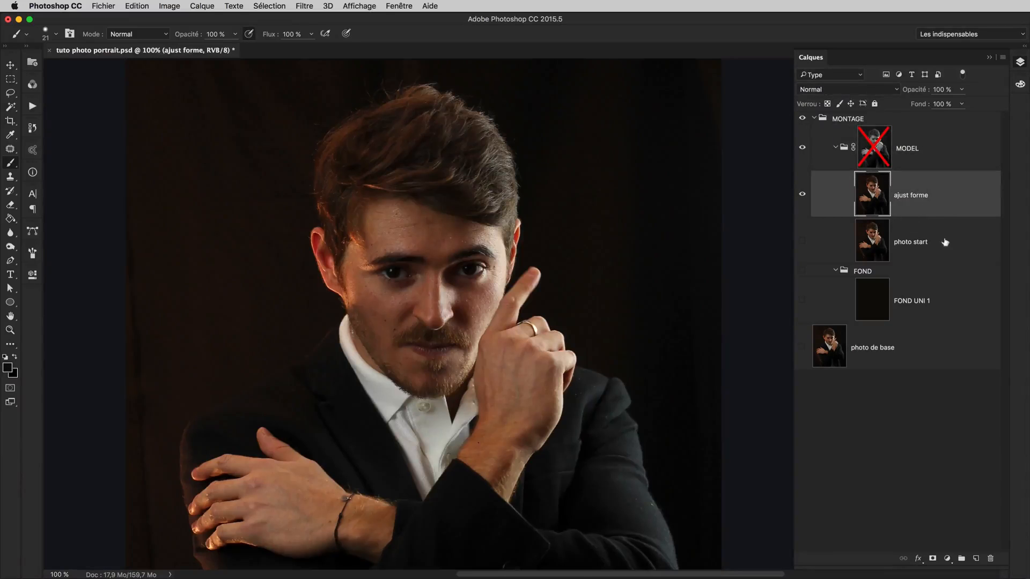
shift+click(879, 148)
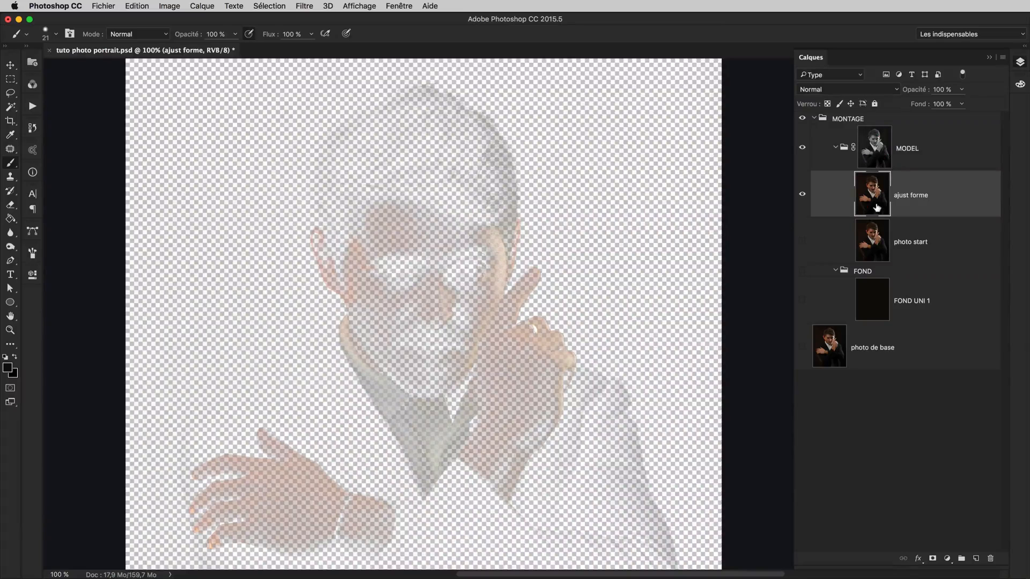
alt+click(880, 151)
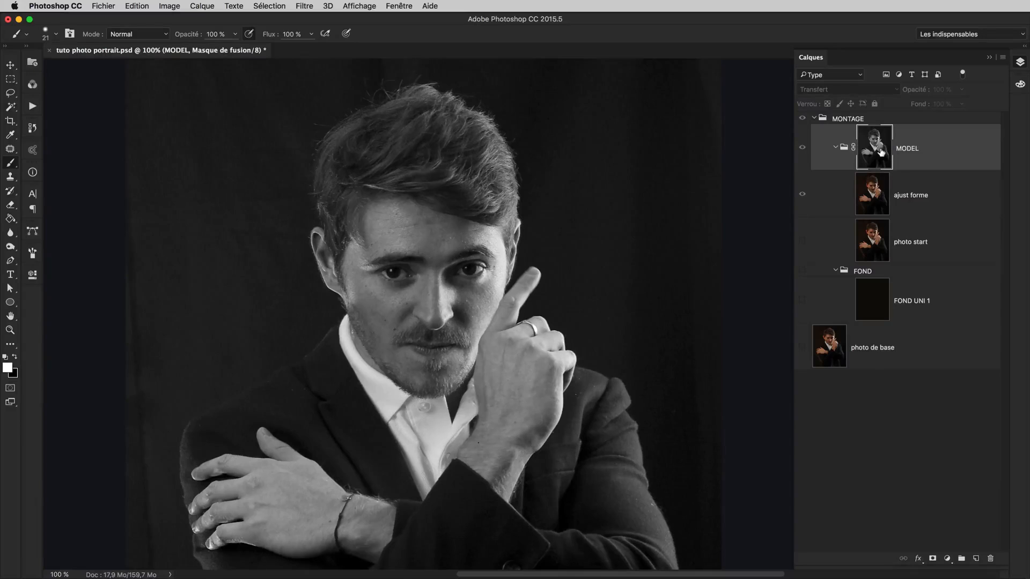
drag(573, 313, 604, 282)
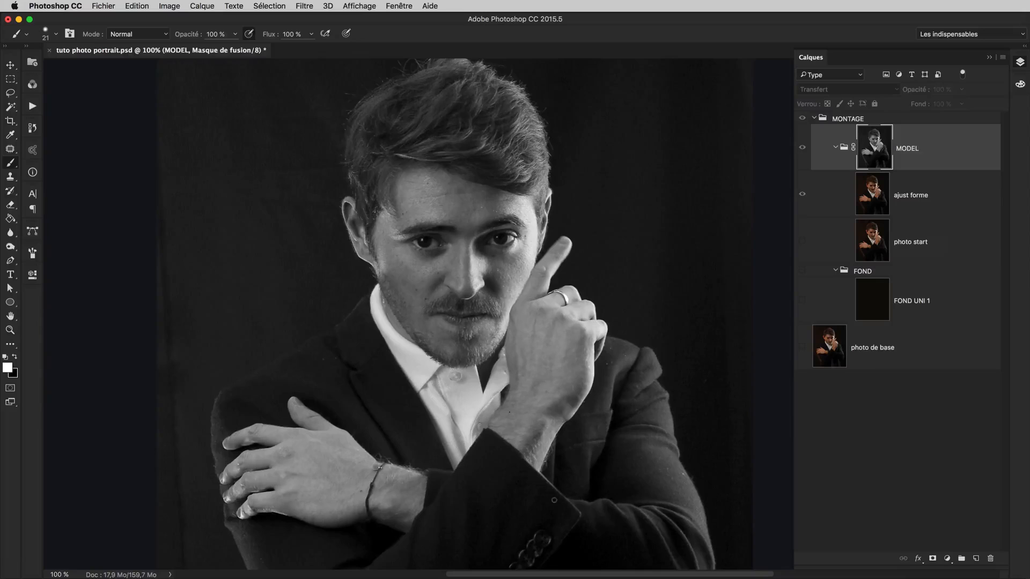
Return to the normal image view and show the FOND group and its FOND UNI 1 layer behind the model
click(844, 147)
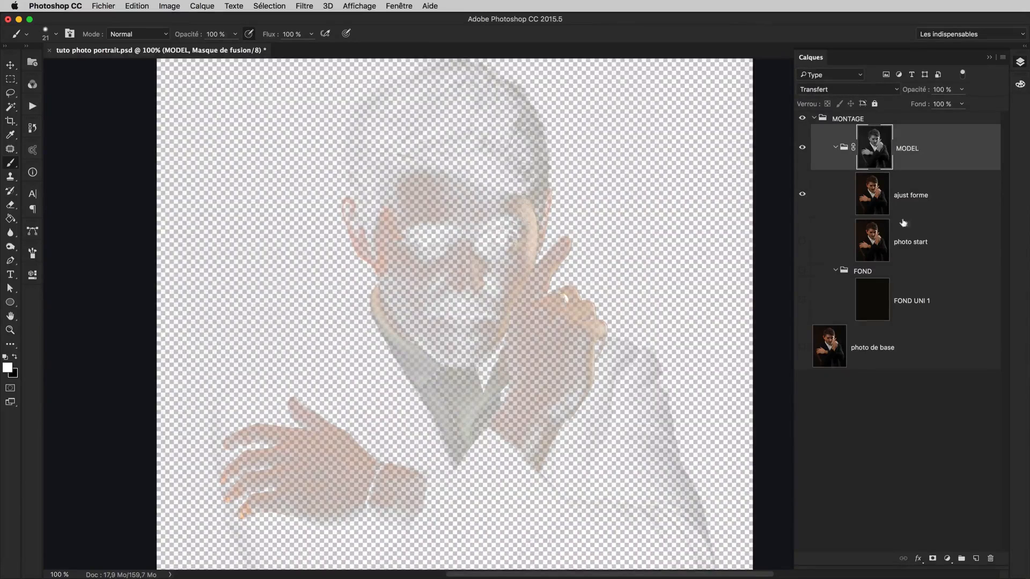
click(802, 301)
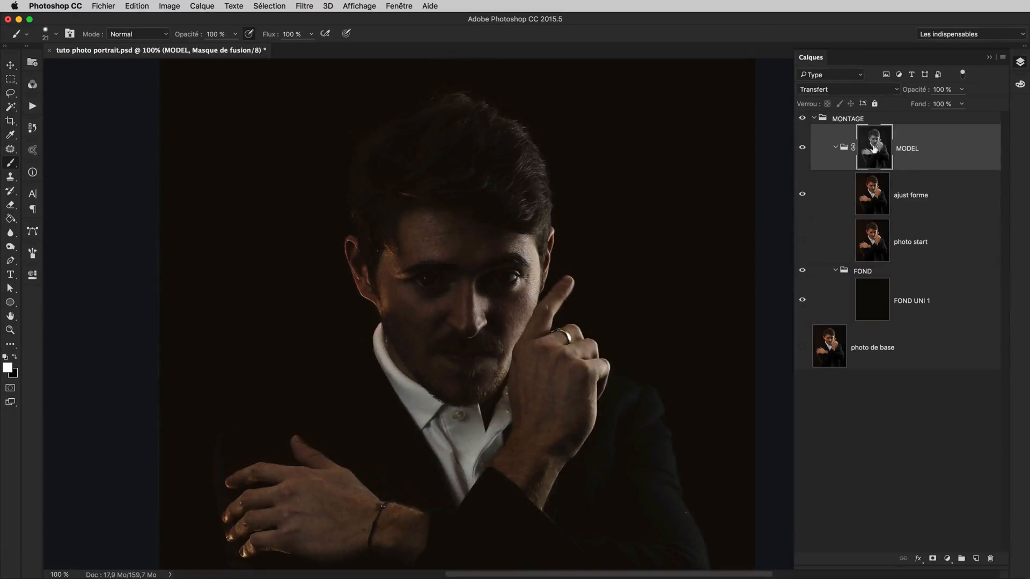
Display the MODEL group's mask on its own and raise its black input level to 14 with Levels
alt+click(874, 149)
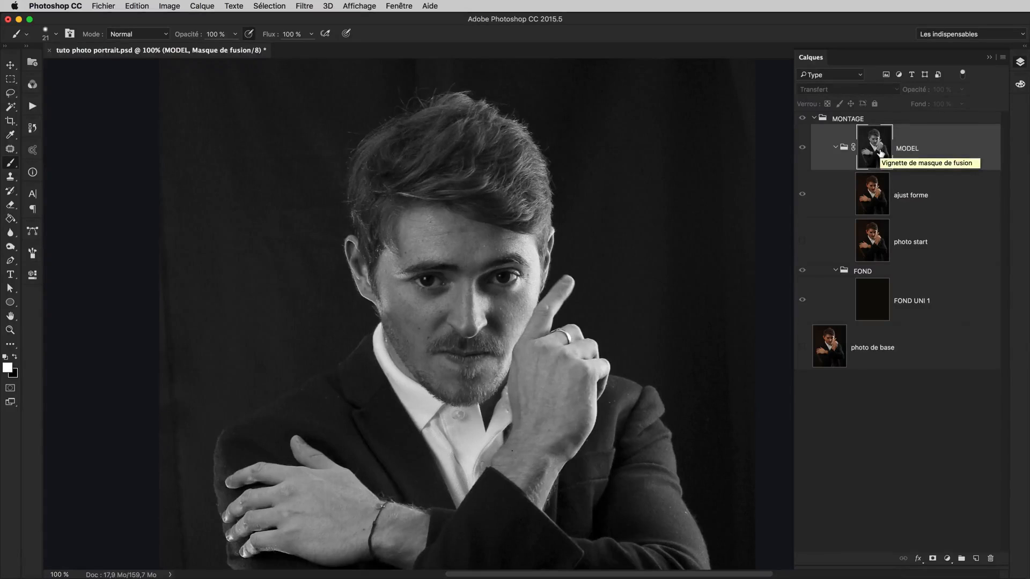
scroll(699, 320, up, 1)
scroll(699, 320, left, 1)
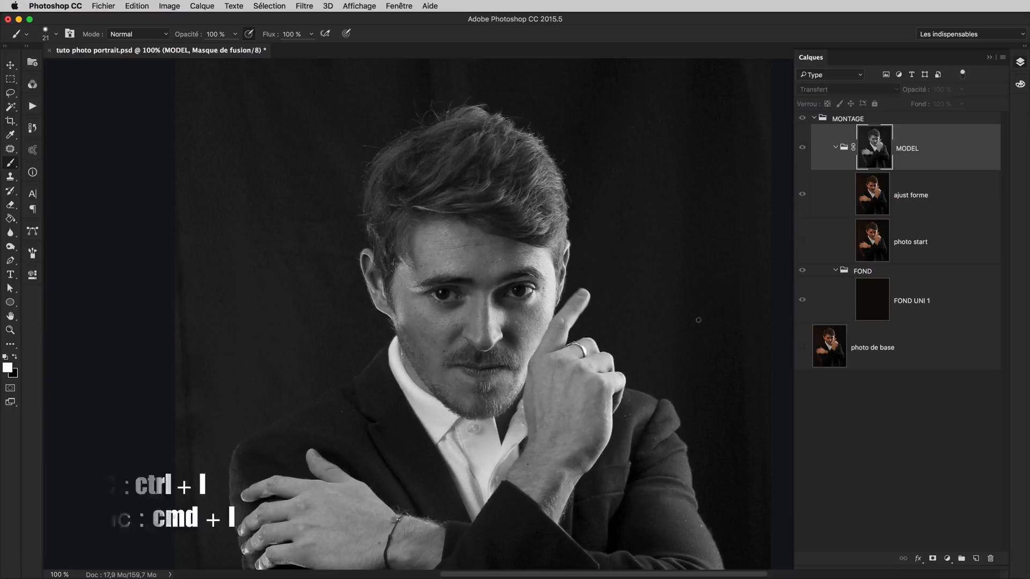
key(super+l)
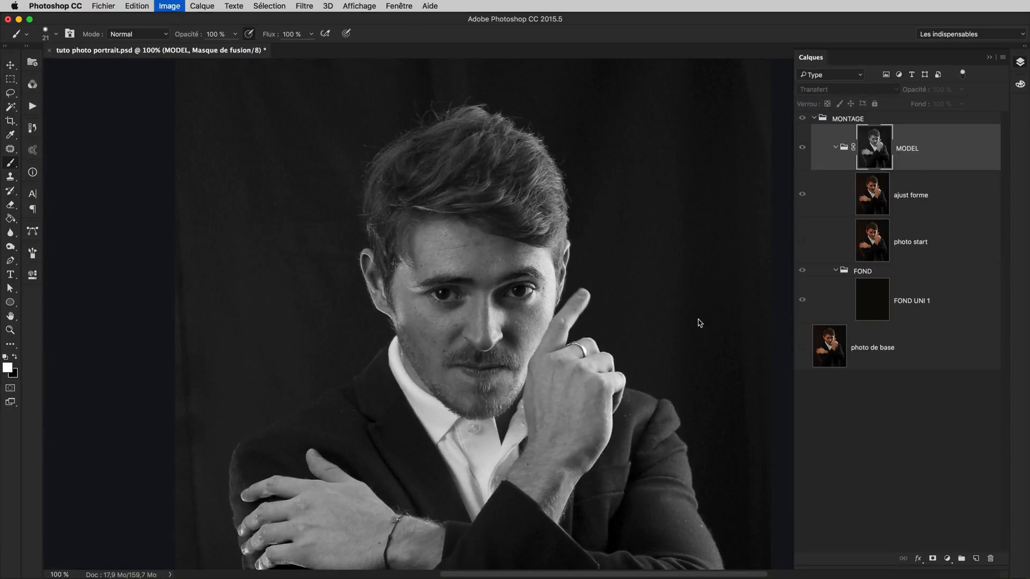
drag(219, 268, 214, 161)
scroll(540, 253, up, 1)
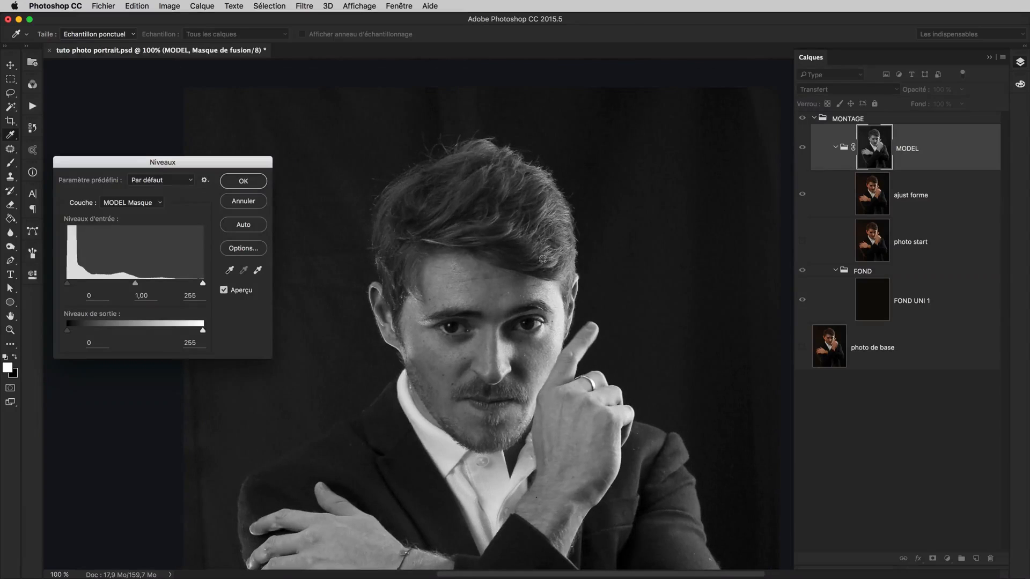
key(super+plus)
drag(610, 216, 682, 343)
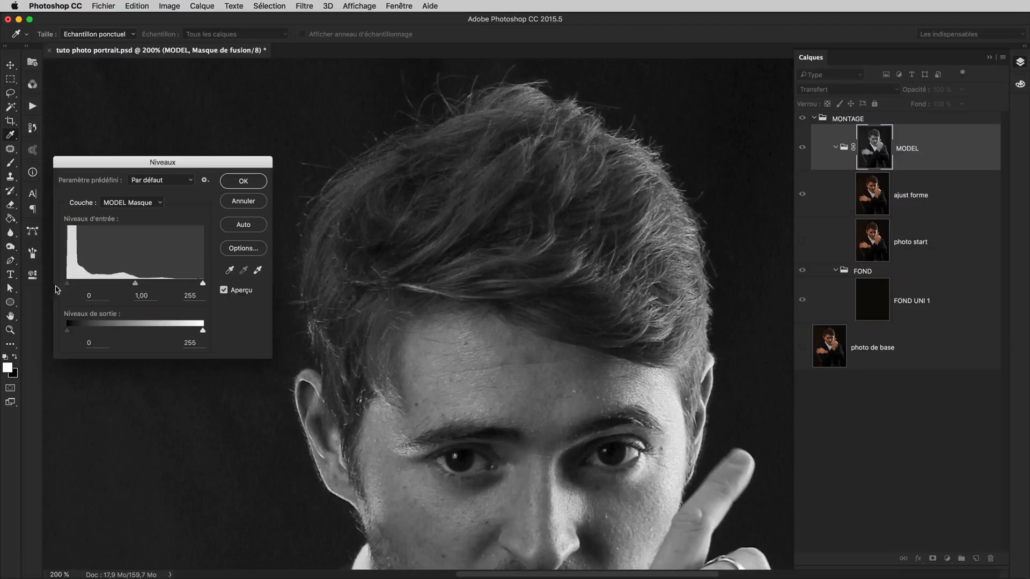
drag(70, 287, 73, 288)
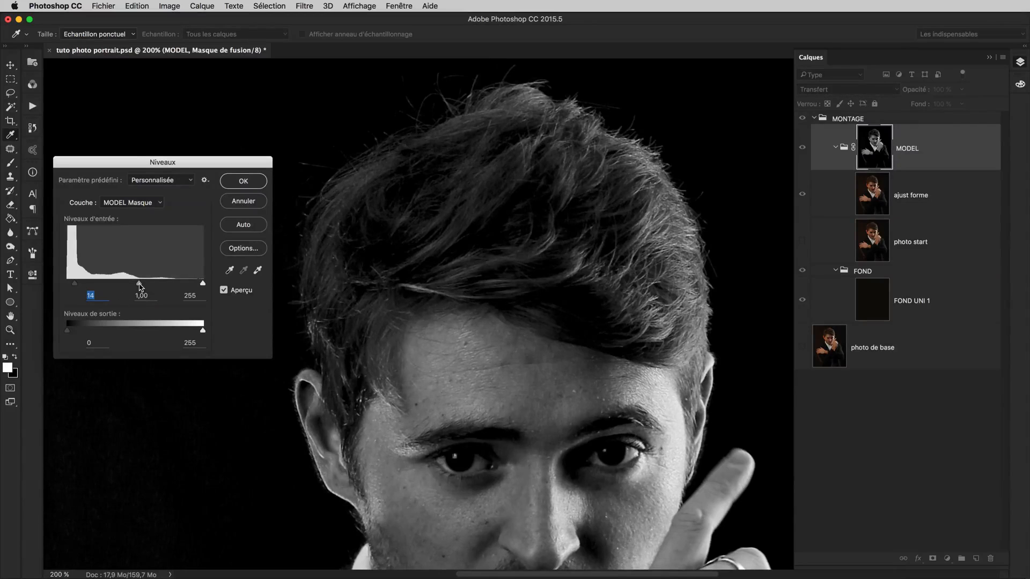
Raise the mask's midtone input level to 1.66, testing a black level of 40 before returning it to 14
drag(136, 285, 129, 284)
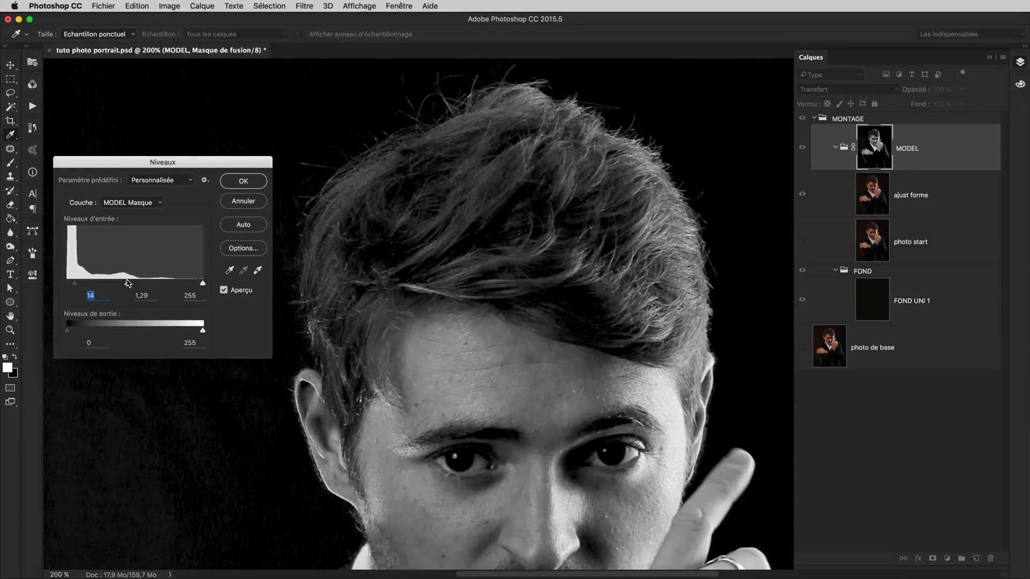
drag(123, 282, 89, 286)
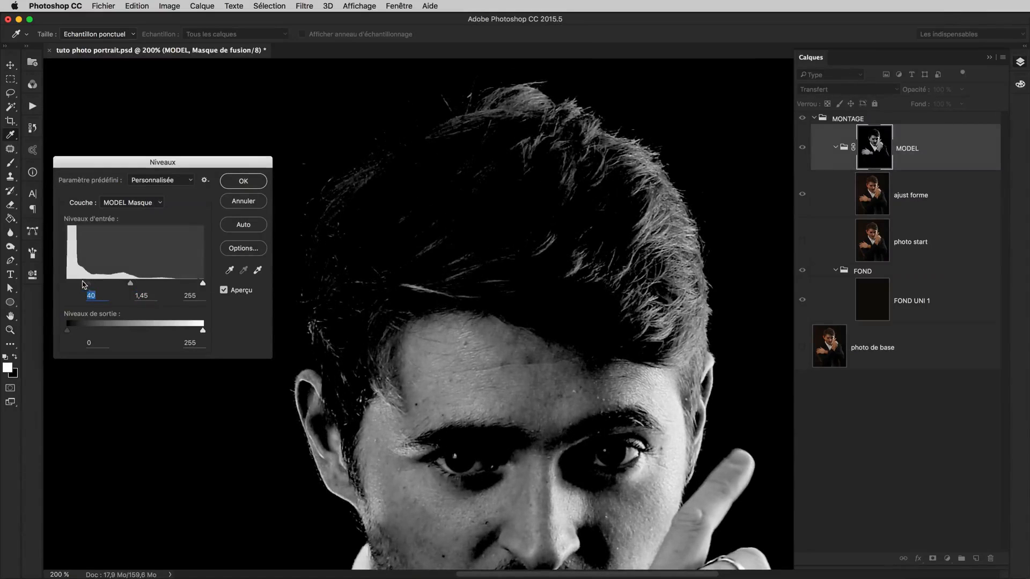
drag(89, 286, 75, 287)
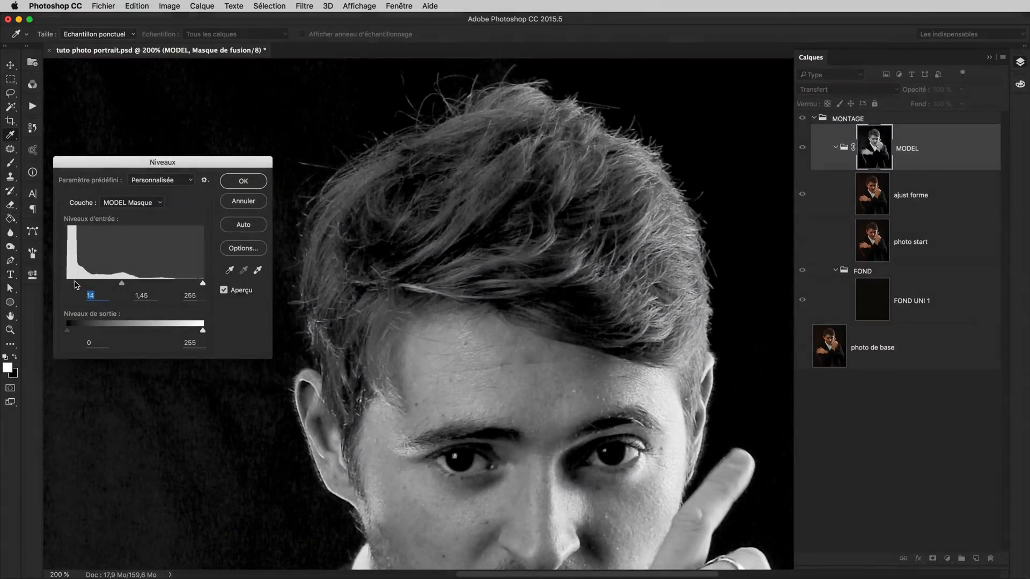
drag(475, 250, 479, 273)
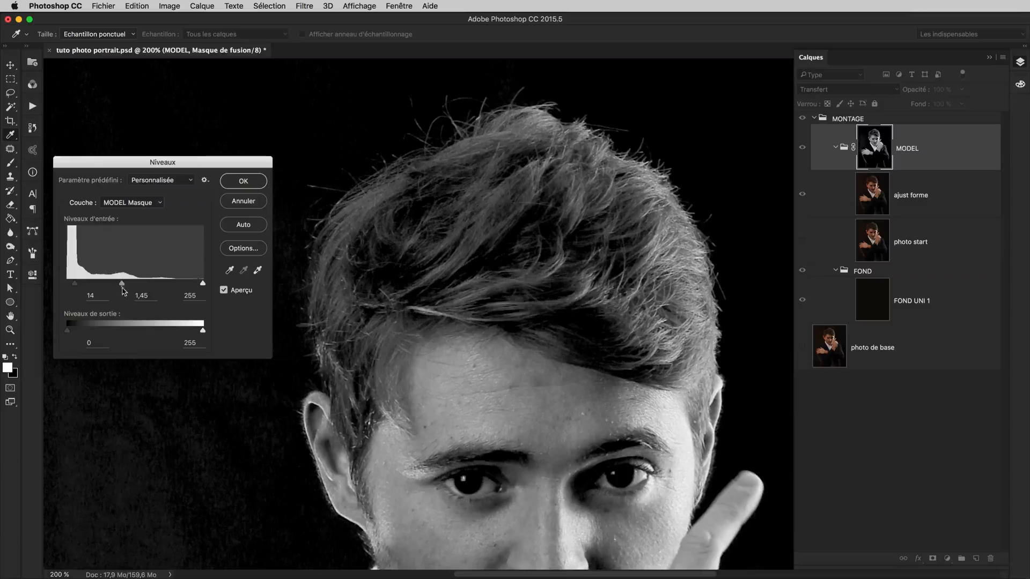
drag(119, 286, 117, 285)
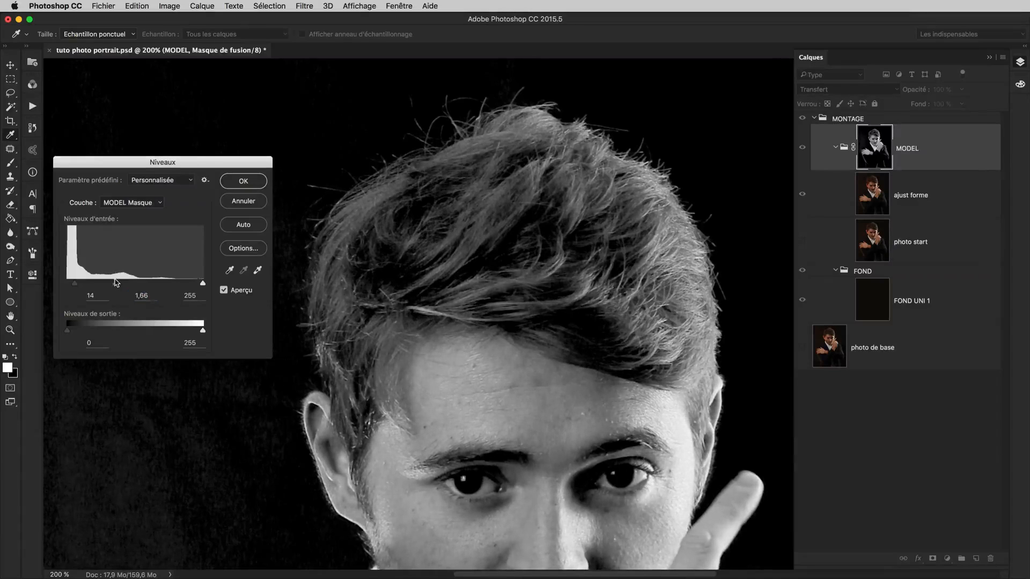
Lower the mask's white input level to 201 and apply the Levels adjustment
mouse_move(700, 141)
alt+mouse_down()
mouse_move(761, 145)
mouse_move(706, 158)
alt+mouse_up()
drag(635, 300, 601, 293)
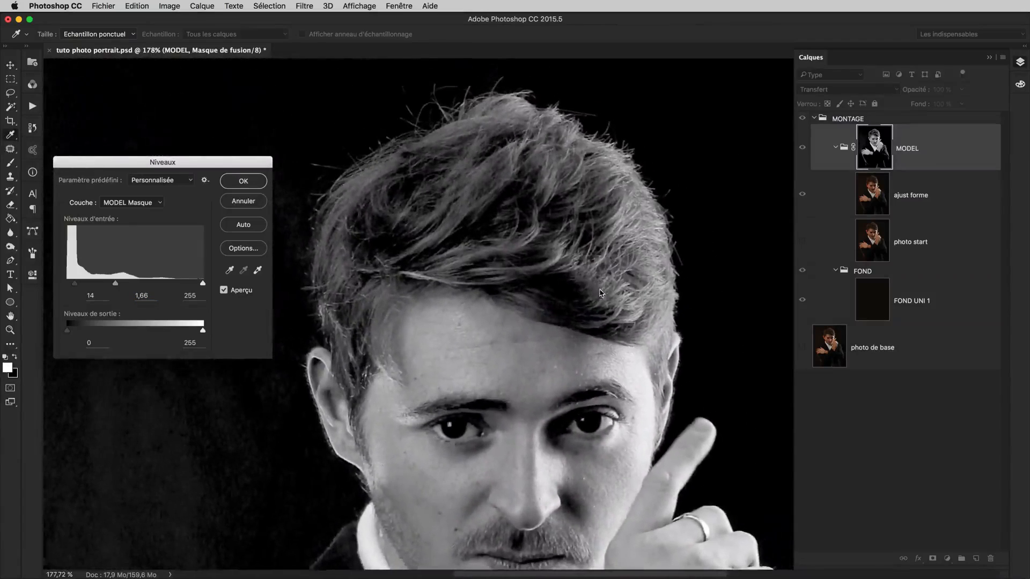
drag(198, 284, 177, 286)
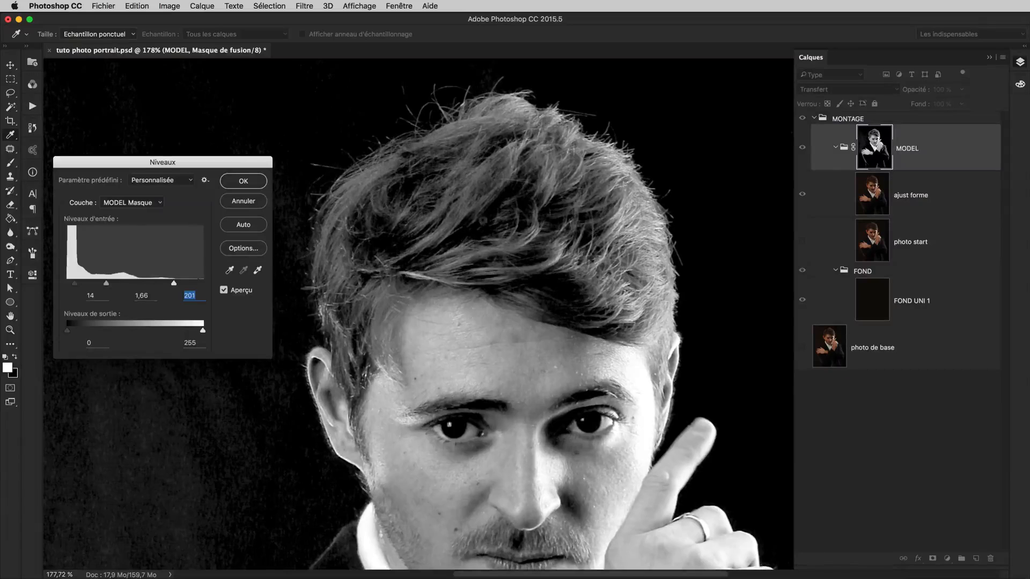
click(244, 181)
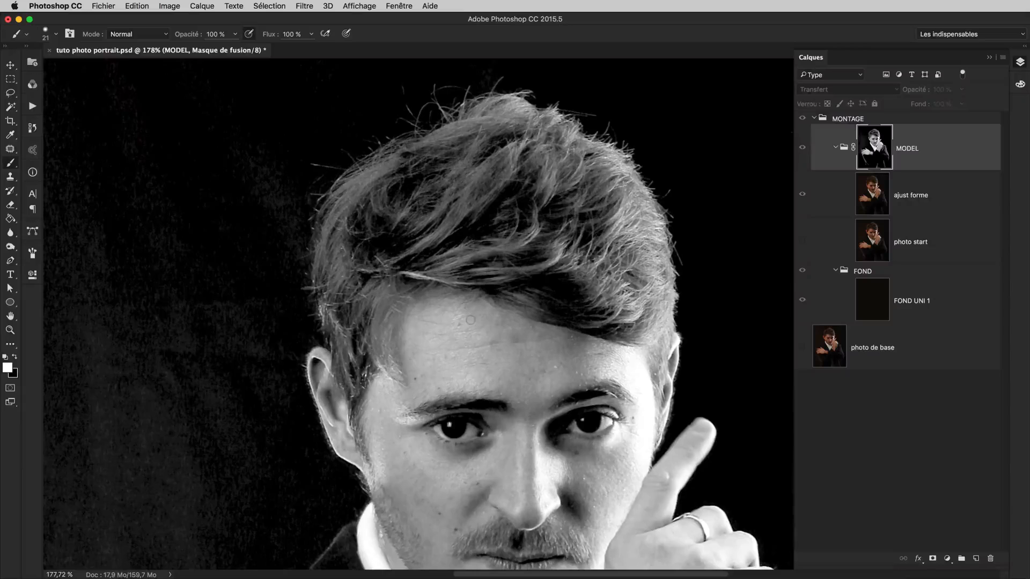
Compare the whole masked portrait in normal view with the MODEL mask displayed on its own
scroll(590, 348, down, 5)
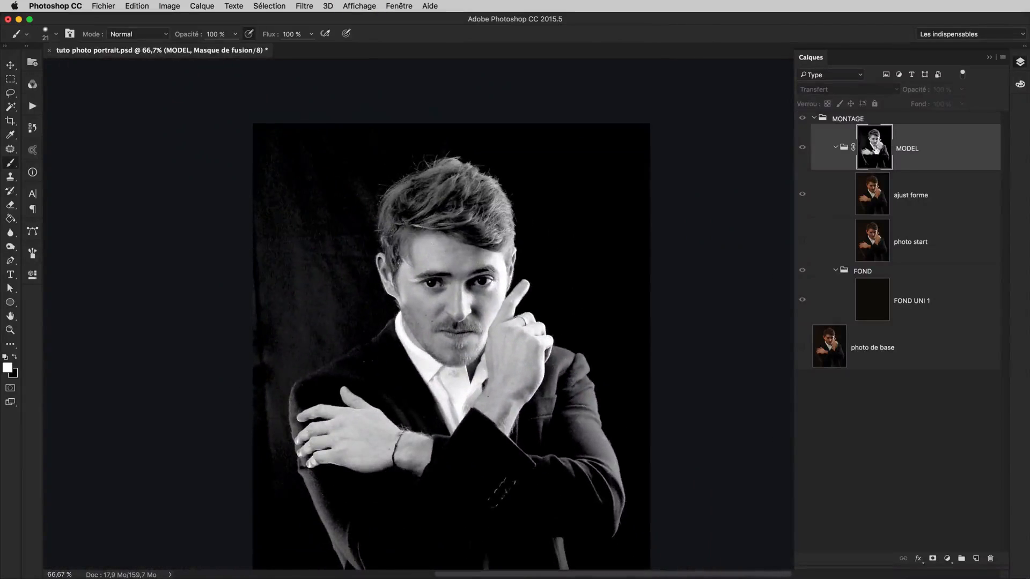
alt+click(872, 156)
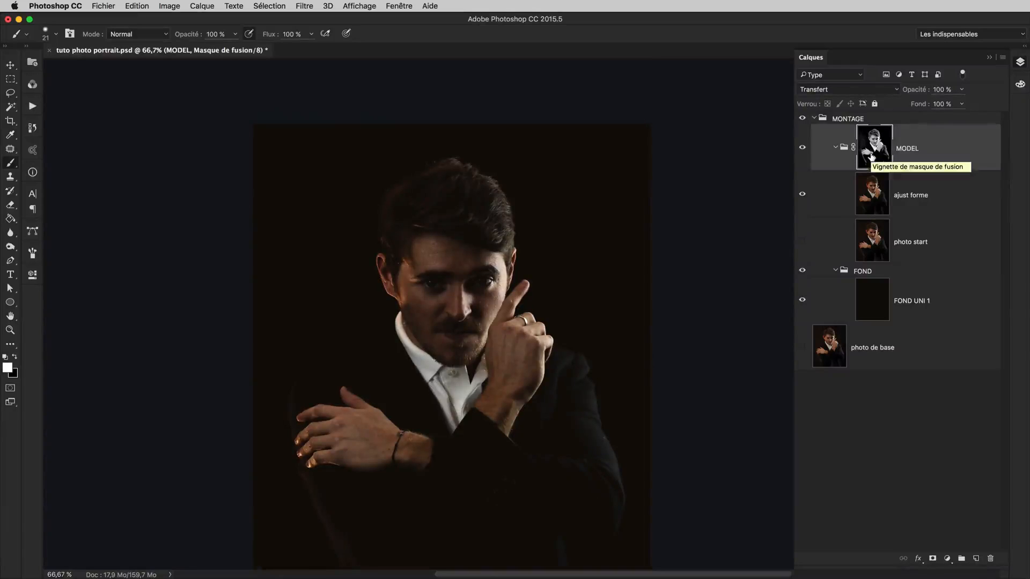
alt+click(879, 158)
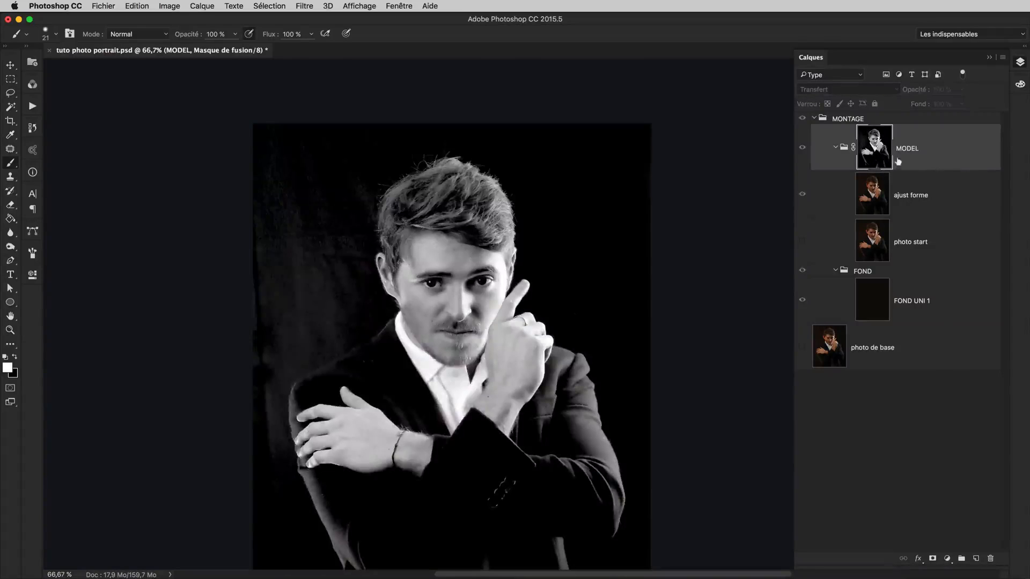
drag(569, 278, 574, 283)
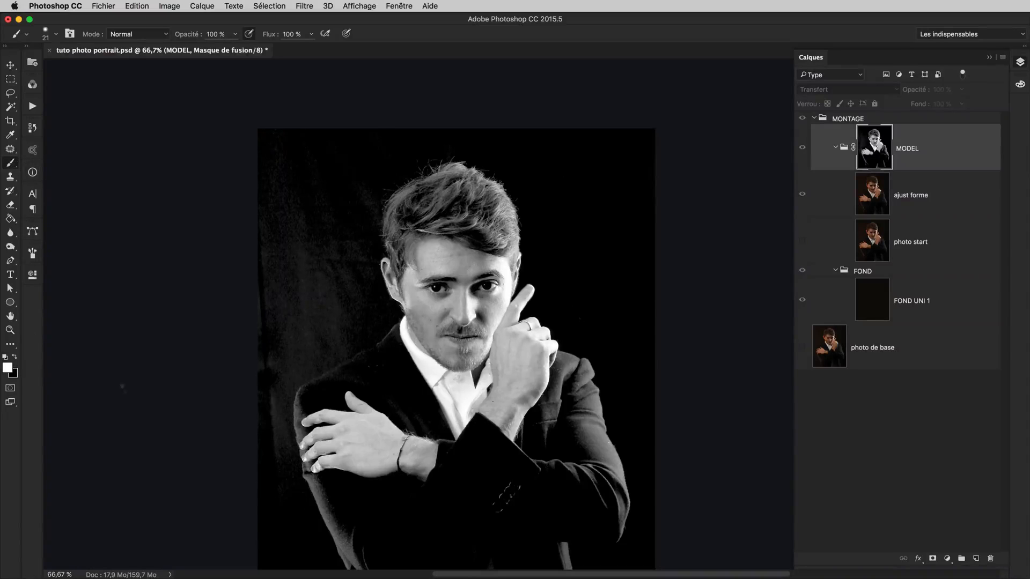
Paint white over the centre of the face on the MODEL mask with a soft size 173 brush, undoing a trial black stroke
key(super+plus)
drag(528, 306, 569, 306)
drag(513, 289, 545, 284)
mouse_move(450, 237)
mouse_down()
mouse_move(436, 238)
mouse_move(428, 300)
mouse_up()
alt+click(875, 148)
key(super+z)
mouse_move(431, 236)
mouse_down()
mouse_move(446, 300)
mouse_move(472, 253)
mouse_move(466, 320)
mouse_up()
drag(481, 171, 421, 182)
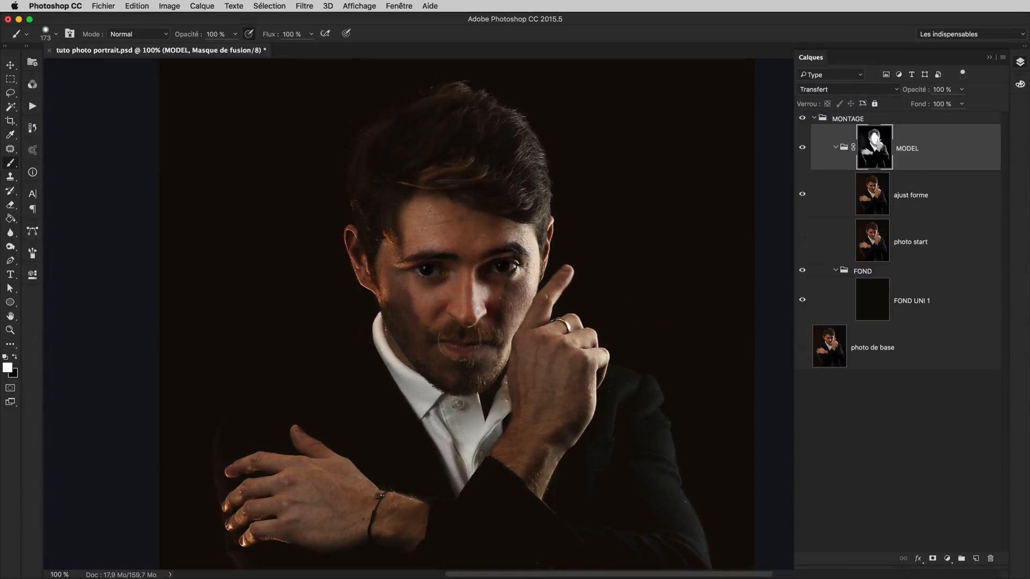
mouse_move(453, 220)
mouse_down()
mouse_move(448, 258)
mouse_move(405, 268)
mouse_up()
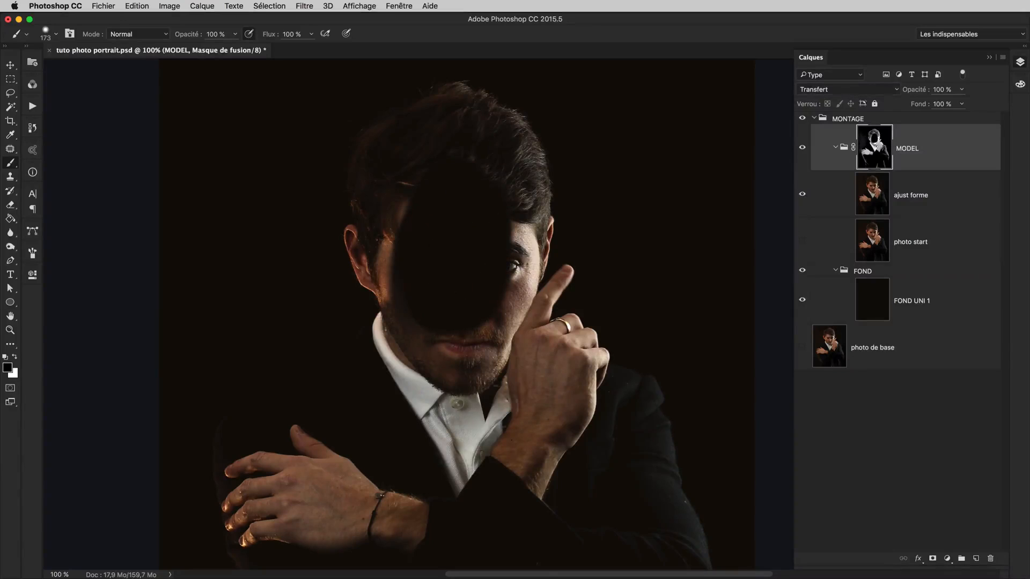
key(super+z)
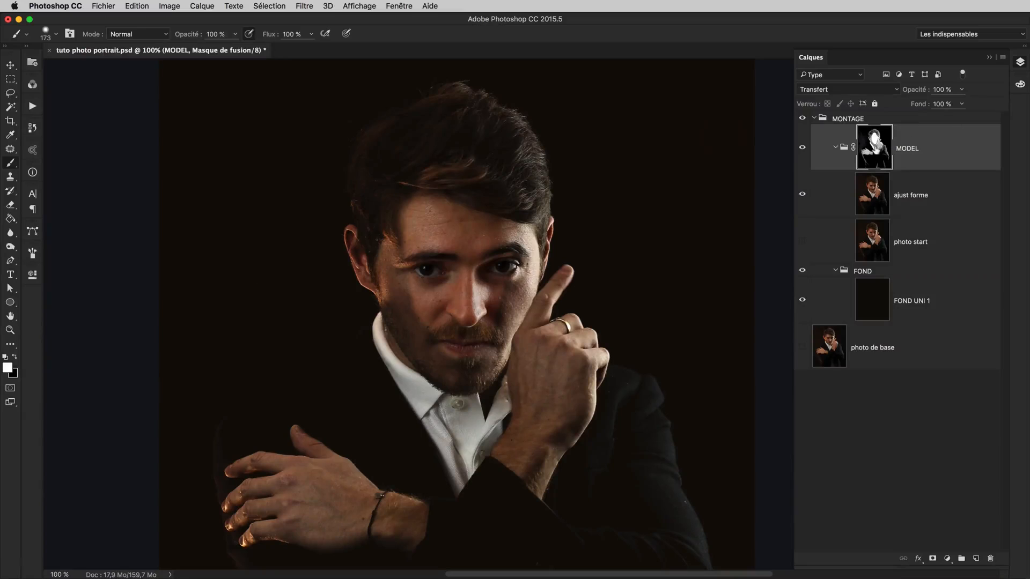
Display the mask alone and paint white over the cheek beside the raised finger with a brush of about size 52
alt+click(875, 147)
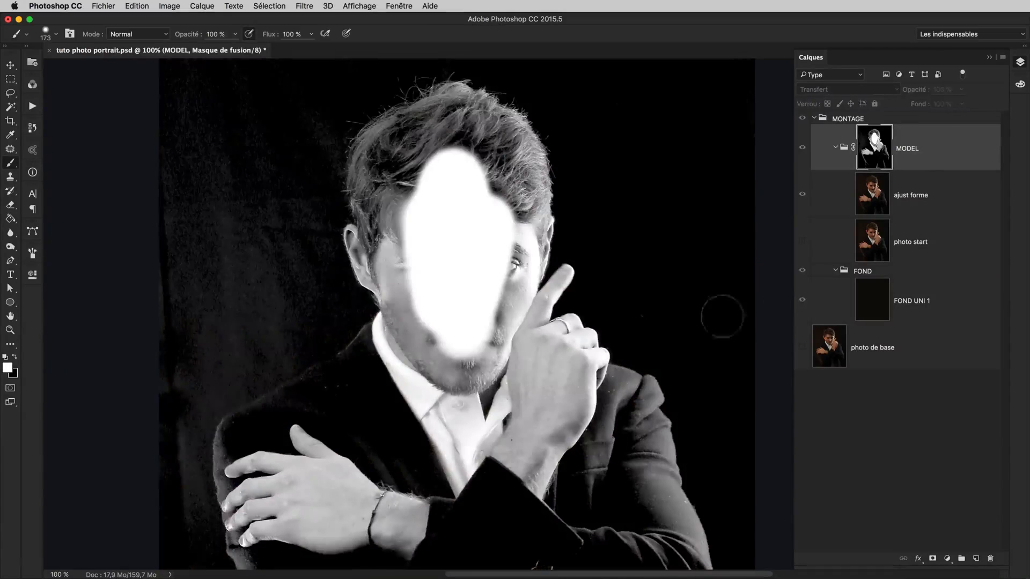
key(super+plus)
key(super+plus)
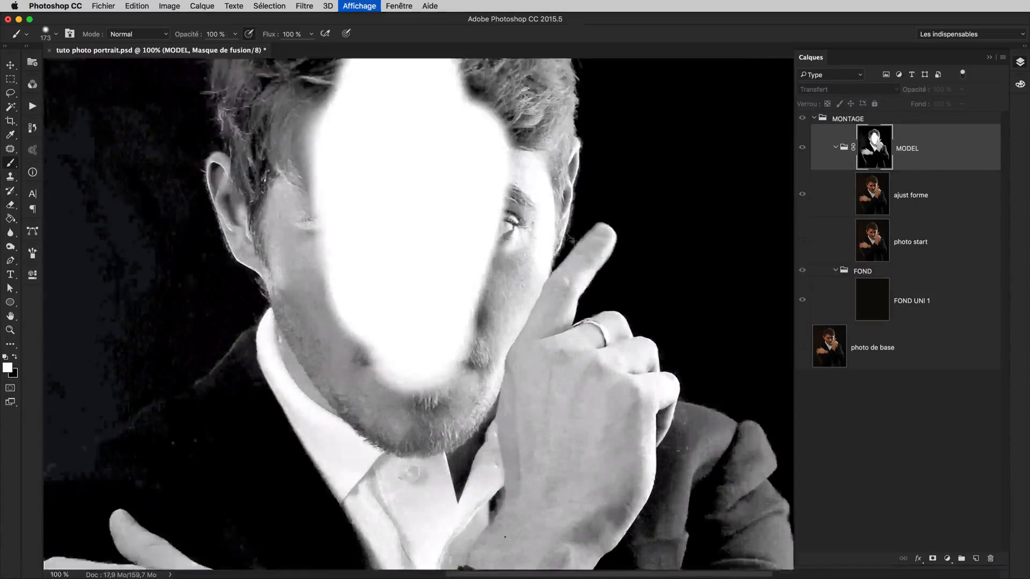
drag(535, 263, 482, 251)
mouse_move(485, 209)
mouse_down()
mouse_move(451, 334)
mouse_move(506, 292)
mouse_up()
drag(535, 181, 540, 260)
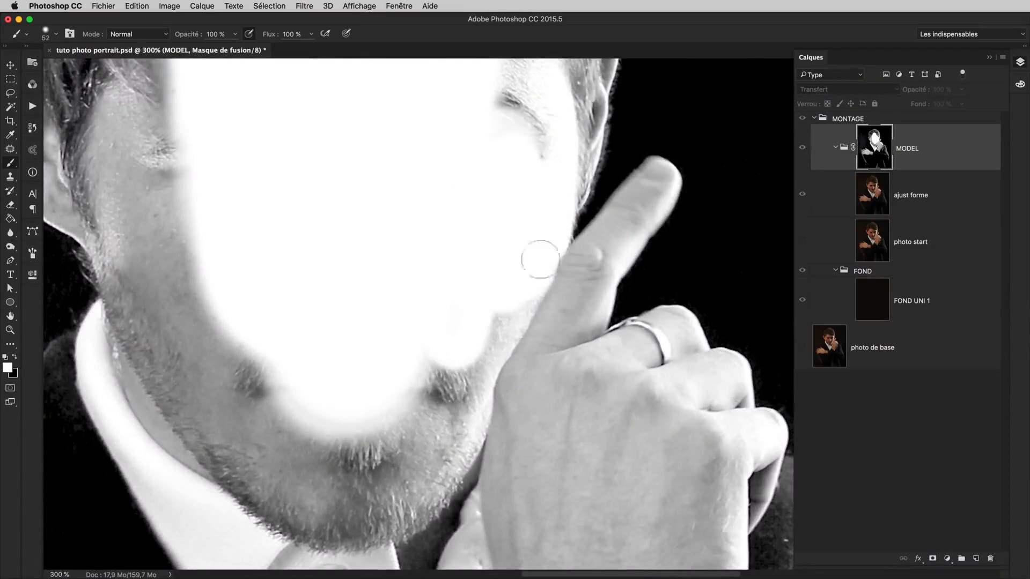
drag(564, 148, 535, 384)
drag(542, 342, 538, 343)
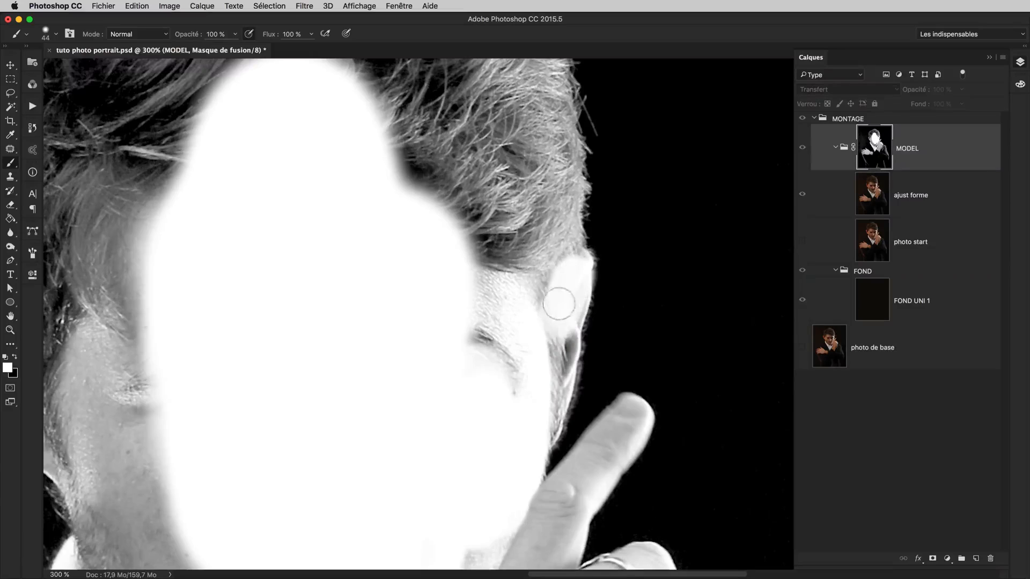
Paint white on the mask over the ear near the raised finger and the hair above it, just inside the outline
mouse_move(569, 276)
mouse_down()
mouse_move(555, 296)
mouse_move(560, 312)
mouse_move(574, 274)
mouse_move(547, 368)
mouse_move(559, 349)
mouse_move(548, 428)
mouse_up()
mouse_move(562, 232)
mouse_down()
mouse_move(559, 367)
mouse_move(557, 331)
mouse_up()
mouse_move(541, 440)
mouse_down()
mouse_move(547, 405)
mouse_move(544, 466)
mouse_move(537, 255)
mouse_move(515, 201)
mouse_move(422, 305)
mouse_move(502, 482)
mouse_move(592, 312)
mouse_up()
drag(544, 213, 547, 416)
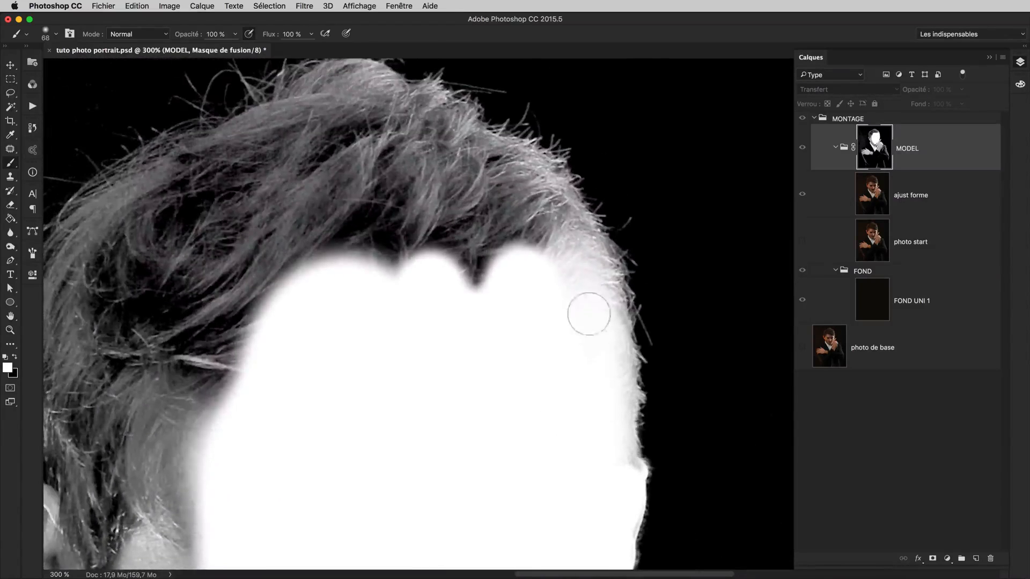
Return to the normal image view and reveal the hair across the top of the head, painting white with an enlarged brush
alt+click(877, 147)
mouse_move(678, 294)
mouse_down()
mouse_move(694, 349)
mouse_move(705, 340)
mouse_up()
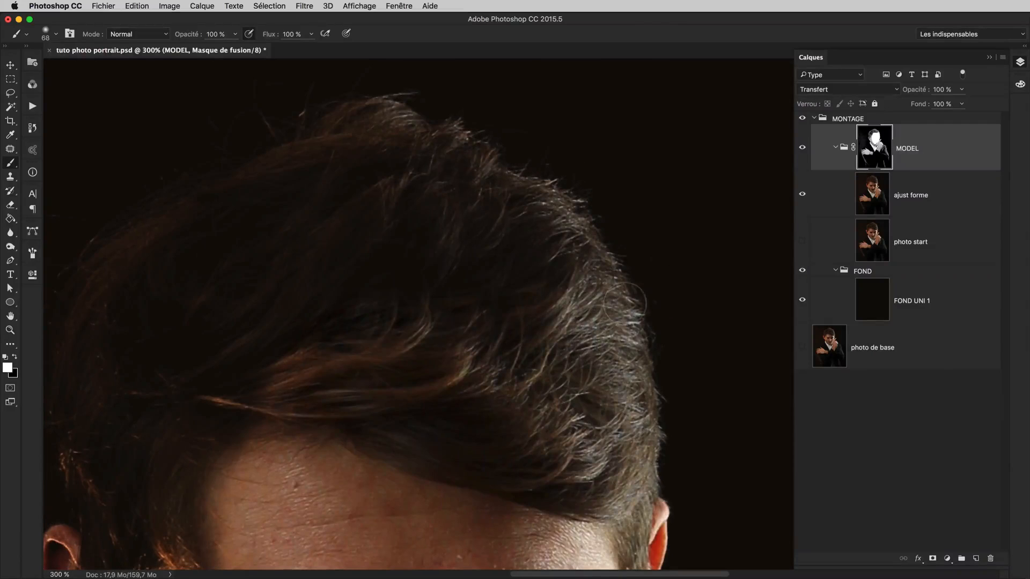
mouse_move(519, 307)
mouse_down()
mouse_move(562, 232)
mouse_move(562, 260)
mouse_move(538, 214)
mouse_move(511, 206)
mouse_up()
mouse_move(542, 253)
mouse_down()
mouse_move(614, 288)
mouse_move(665, 330)
mouse_up()
mouse_move(633, 271)
mouse_down()
mouse_move(584, 234)
mouse_move(515, 220)
mouse_move(367, 263)
mouse_move(411, 267)
mouse_move(422, 291)
mouse_up()
key(bracketright)
key(bracketright)
key(bracketright)
mouse_move(515, 259)
mouse_down()
mouse_move(483, 287)
mouse_move(677, 221)
mouse_up()
mouse_move(577, 231)
mouse_down()
mouse_move(501, 273)
mouse_move(457, 387)
mouse_move(452, 272)
mouse_up()
Paint white down the side hair opposite the raised finger, undo the last stroke, and reduce the brush size to 30
drag(427, 324, 463, 496)
drag(436, 342, 411, 359)
key(super+z)
key(bracketleft)
key(bracketleft)
key(bracketleft)
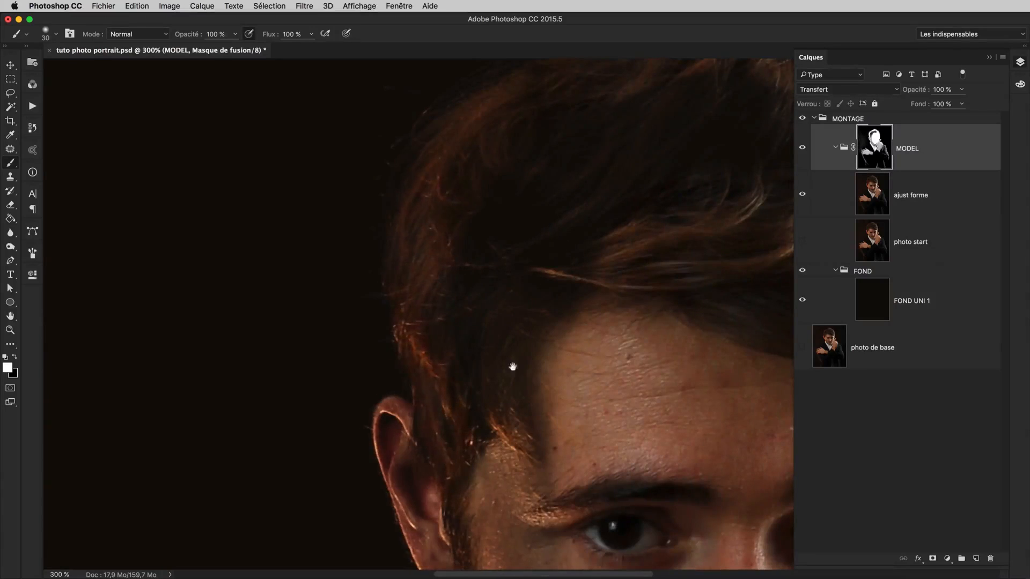
Display the mask alone and paint white along the side hair and the ear opposite the raised finger with a small brush
drag(513, 367, 439, 296)
alt+click(875, 148)
drag(578, 244, 550, 197)
drag(293, 273, 294, 307)
mouse_move(446, 518)
mouse_down()
mouse_move(379, 174)
mouse_move(479, 447)
mouse_up()
mouse_move(335, 209)
mouse_down()
mouse_move(327, 252)
mouse_move(369, 369)
mouse_move(408, 389)
mouse_up()
key(x)
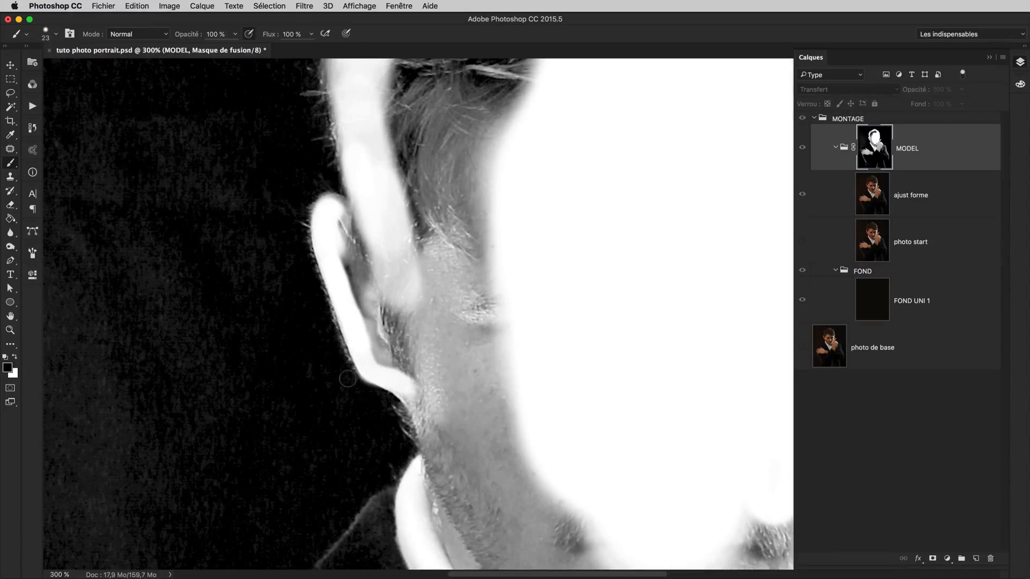
drag(384, 355, 372, 342)
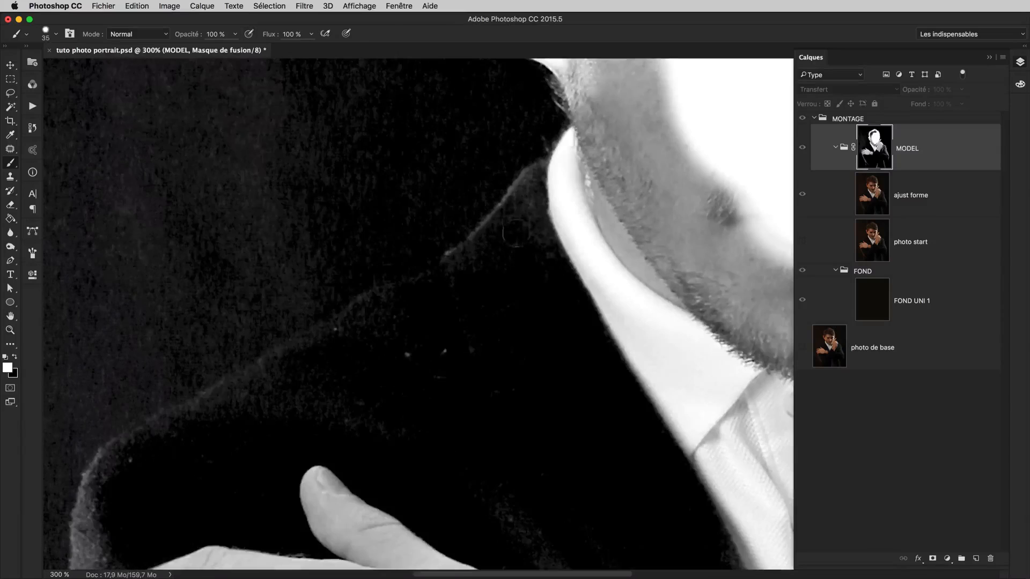
Paint white on the mask along the jaw edge below the ear and onto the shirt collar with a size 32 brush
scroll(574, 218, up, 5)
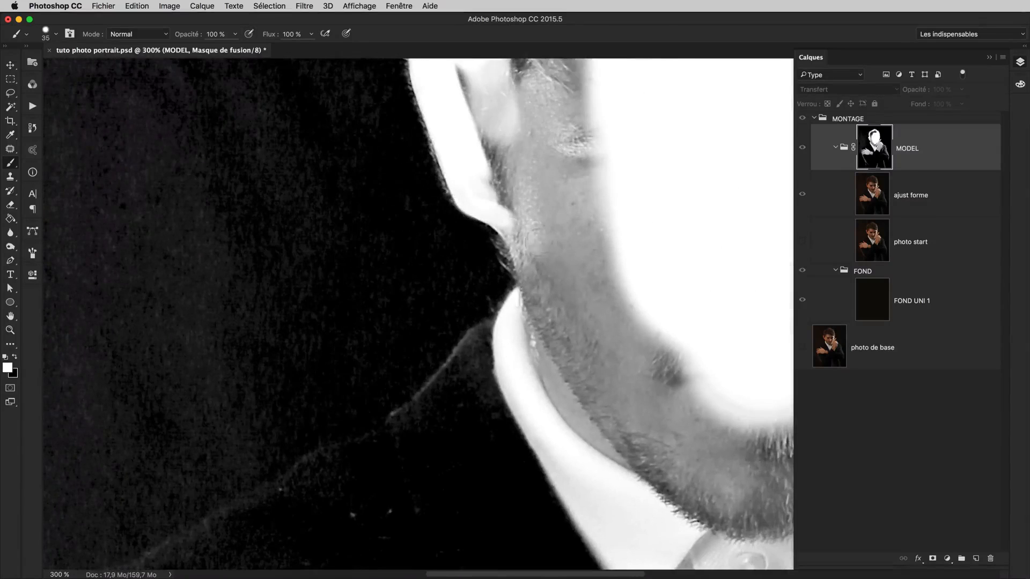
mouse_move(514, 220)
mouse_down()
mouse_move(539, 290)
mouse_move(515, 225)
mouse_move(537, 280)
mouse_move(495, 339)
mouse_up()
drag(588, 386, 652, 252)
click(652, 252)
mouse_move(575, 269)
mouse_down()
mouse_move(623, 175)
mouse_move(593, 287)
mouse_move(594, 271)
mouse_up()
ctrl+alt+drag(580, 204, 575, 206)
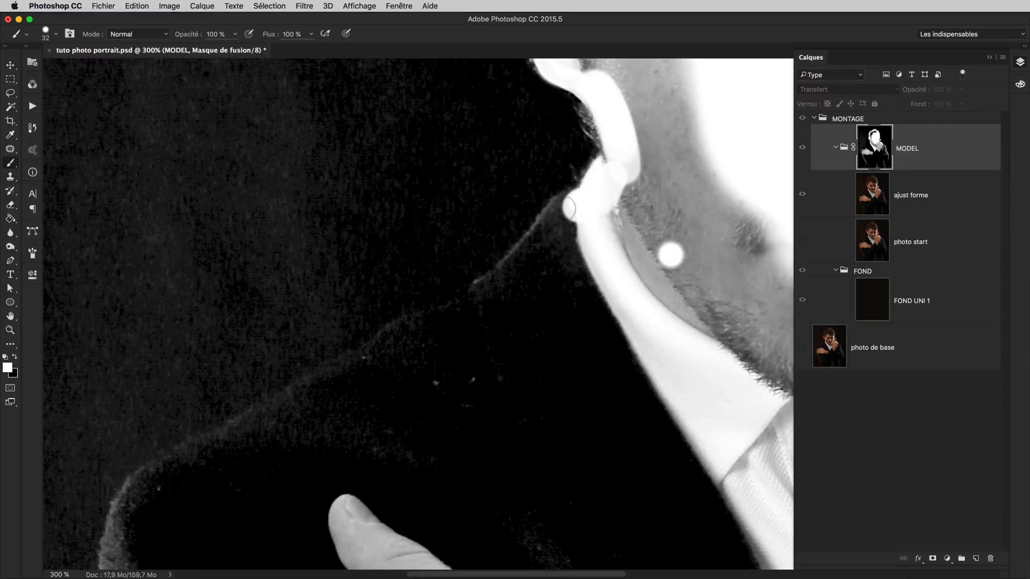
Paint white on the mask along the jacket's shoulder edge, from the collar out towards the folded hand's sleeve, with the size 32 brush
drag(569, 208, 561, 205)
shift+click(538, 241)
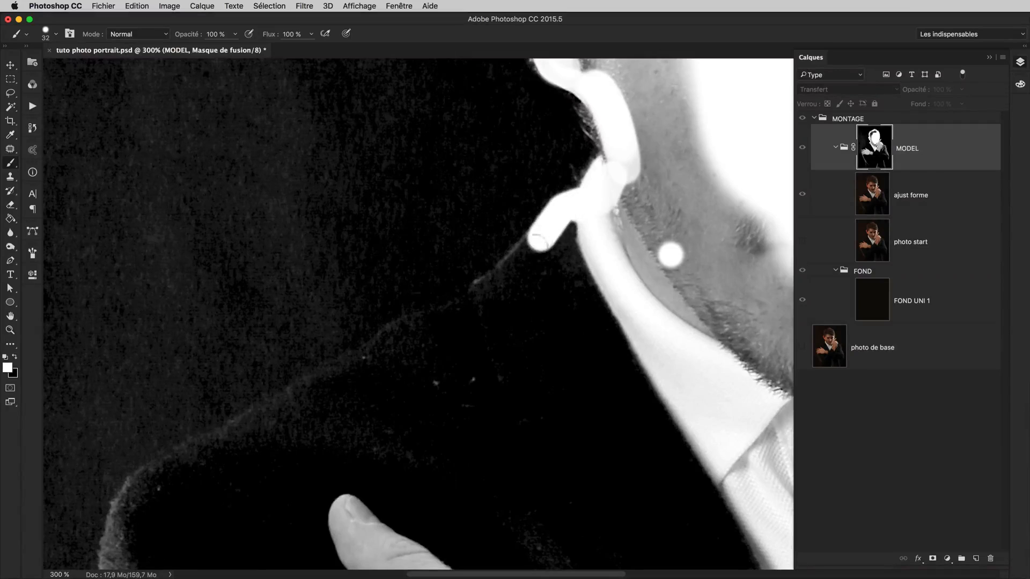
shift+click(515, 271)
shift+click(480, 290)
drag(483, 306, 533, 280)
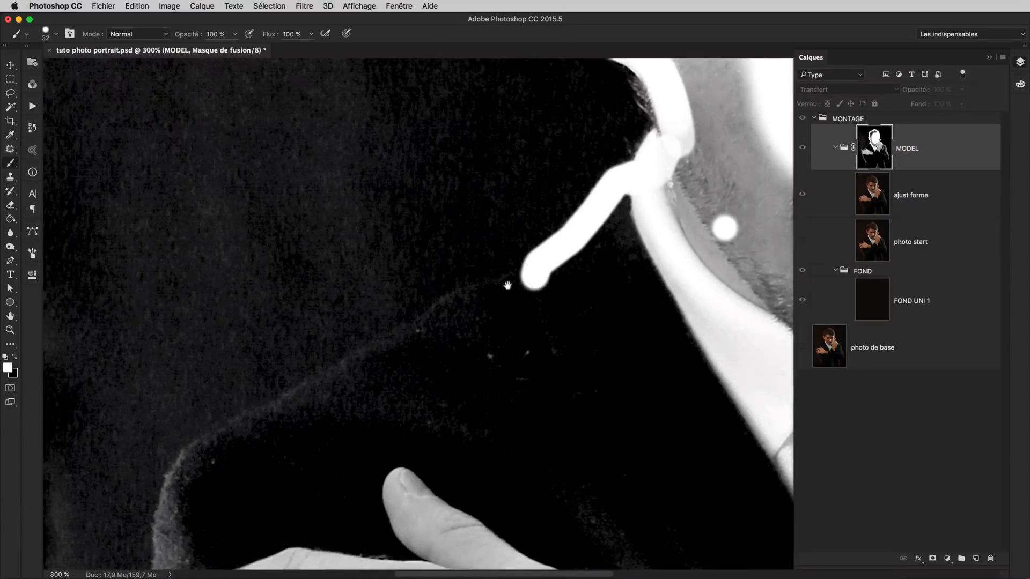
drag(484, 304, 543, 280)
shift+click(543, 278)
shift+click(507, 294)
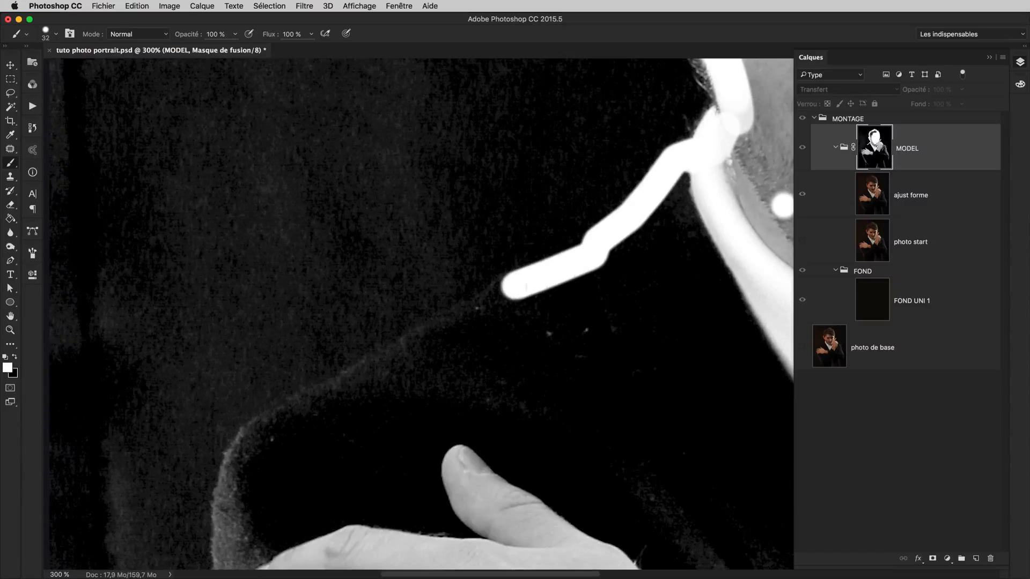
shift+click(469, 314)
drag(441, 321, 564, 258)
shift+click(516, 293)
shift+click(469, 321)
shift+click(410, 357)
Continue the white outline around the shoulder and down the sleeve beside the folded hand to the image's lower border
mouse_move(391, 378)
mouse_down()
mouse_move(469, 276)
mouse_move(443, 207)
mouse_up()
shift+click(449, 279)
drag(441, 215, 434, 397)
drag(426, 344, 368, 145)
drag(377, 201, 402, 387)
drag(402, 388, 296, 205)
mouse_move(295, 205)
mouse_down()
mouse_move(354, 313)
mouse_move(304, 94)
mouse_up()
mouse_move(304, 95)
mouse_down()
mouse_move(412, 343)
mouse_move(434, 205)
mouse_up()
drag(434, 204, 483, 409)
Paint white up the opposite jacket edge from the image's lower border towards the elbow, checking it against the normal image view
mouse_move(741, 301)
mouse_down()
mouse_move(486, 223)
mouse_move(510, 276)
mouse_move(549, 294)
mouse_up()
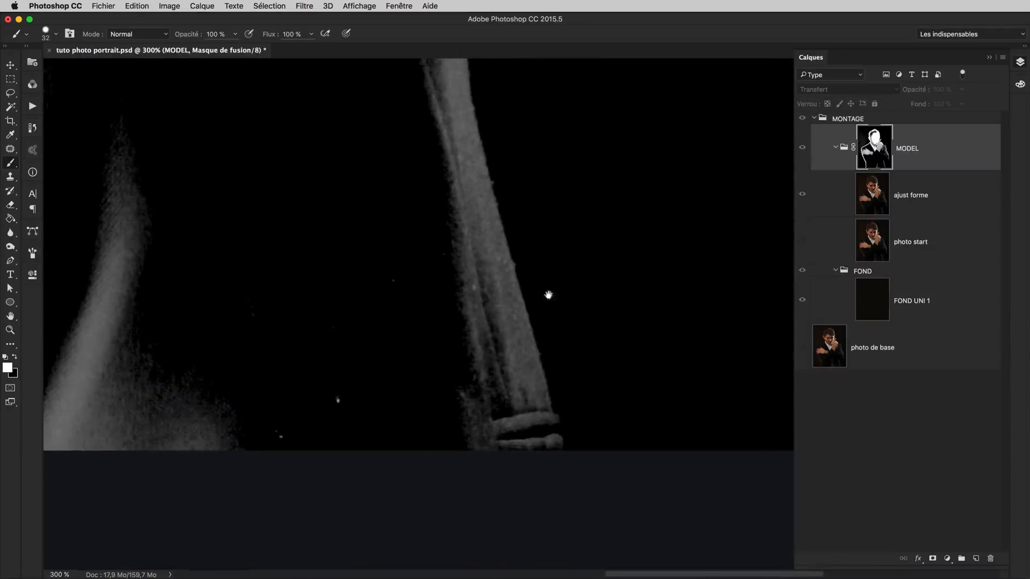
drag(539, 455, 541, 417)
drag(515, 225, 568, 473)
drag(568, 561, 503, 293)
mouse_move(503, 291)
mouse_down()
mouse_move(767, 300)
mouse_move(718, 290)
mouse_move(570, 419)
mouse_up()
alt+click(875, 148)
alt+click(874, 147)
drag(570, 419, 626, 275)
drag(637, 228, 663, 383)
Outline the elbow, outer sleeve and shoulder on the raised hand's side in white on the mask
drag(651, 428, 563, 130)
mouse_move(564, 130)
mouse_down()
mouse_move(609, 344)
mouse_move(651, 463)
mouse_up()
mouse_move(652, 463)
mouse_down()
mouse_move(621, 296)
mouse_move(731, 505)
mouse_up()
mouse_move(731, 505)
mouse_down()
mouse_move(650, 398)
mouse_move(555, 342)
mouse_up()
drag(556, 342, 599, 487)
drag(396, 276, 352, 408)
mouse_move(416, 304)
mouse_down()
mouse_move(392, 372)
mouse_move(528, 378)
mouse_move(587, 461)
mouse_up()
Fit the whole mask in view and fill the middle of the torso with white using a size 369 brush
key(super+0)
drag(495, 275, 507, 192)
mouse_move(447, 385)
mouse_down()
mouse_move(494, 391)
mouse_move(450, 556)
mouse_up()
drag(452, 326, 430, 478)
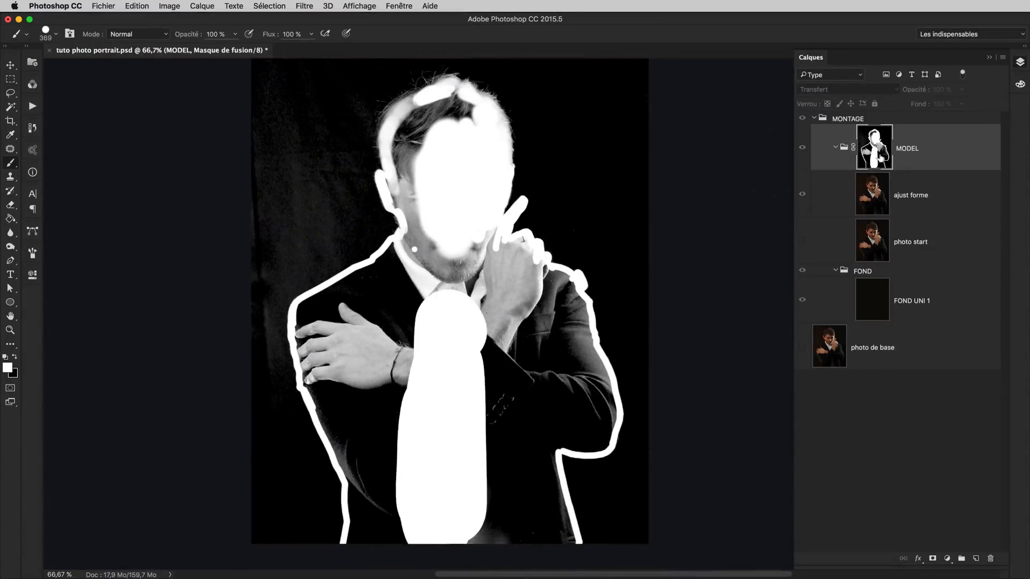
alt+click(875, 147)
mouse_move(400, 515)
mouse_down()
mouse_move(474, 412)
mouse_move(417, 364)
mouse_move(397, 391)
mouse_up()
alt+click(874, 144)
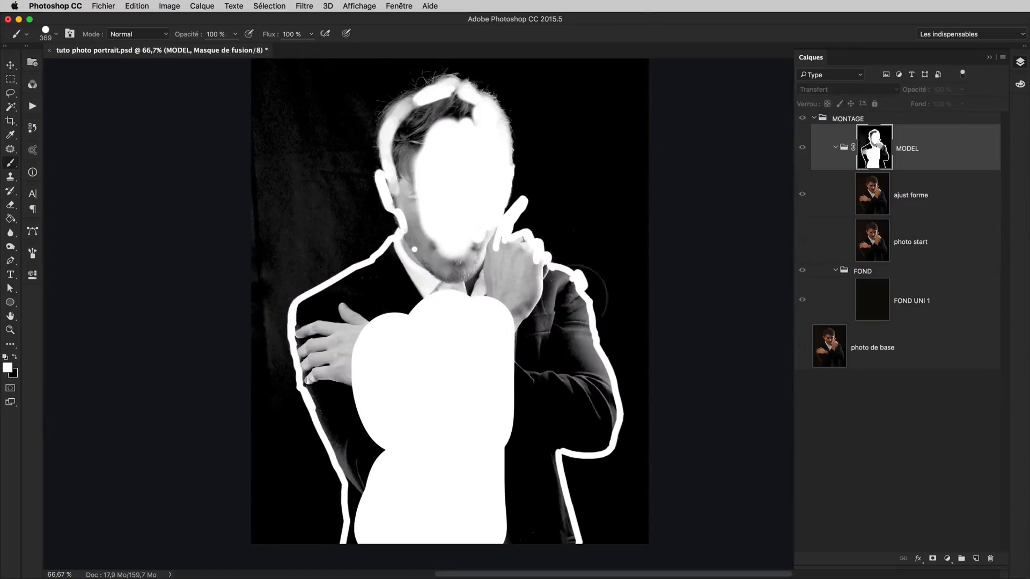
Fill the remaining black and grey areas of the jacket, folded hand and raised arm with white inside the outline
mouse_move(382, 526)
mouse_down()
mouse_move(368, 529)
mouse_move(382, 466)
mouse_move(372, 472)
mouse_move(345, 403)
mouse_move(372, 437)
mouse_move(333, 372)
mouse_move(323, 323)
mouse_up()
mouse_move(413, 252)
mouse_down()
mouse_move(498, 458)
mouse_move(514, 455)
mouse_move(531, 524)
mouse_move(525, 464)
mouse_move(541, 524)
mouse_up()
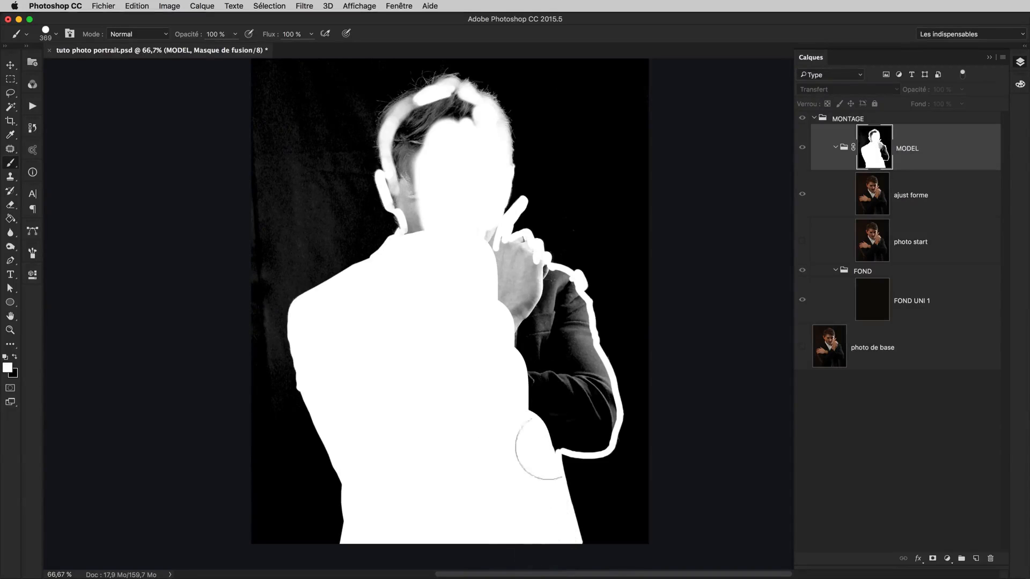
mouse_move(587, 427)
mouse_down()
mouse_move(547, 430)
mouse_move(592, 409)
mouse_move(558, 298)
mouse_move(549, 290)
mouse_move(503, 317)
mouse_up()
drag(510, 328, 543, 448)
Reduce the brush size and fill the grey areas of the hair, face and neck with white
key(shift+[)
key(shift+[)
mouse_move(461, 366)
mouse_down()
mouse_move(470, 293)
mouse_move(488, 266)
mouse_move(488, 284)
mouse_move(479, 257)
mouse_move(460, 260)
mouse_move(460, 269)
mouse_move(476, 258)
mouse_up()
key([)
drag(461, 295, 431, 314)
mouse_move(443, 317)
mouse_down()
mouse_move(429, 321)
mouse_move(441, 331)
mouse_up()
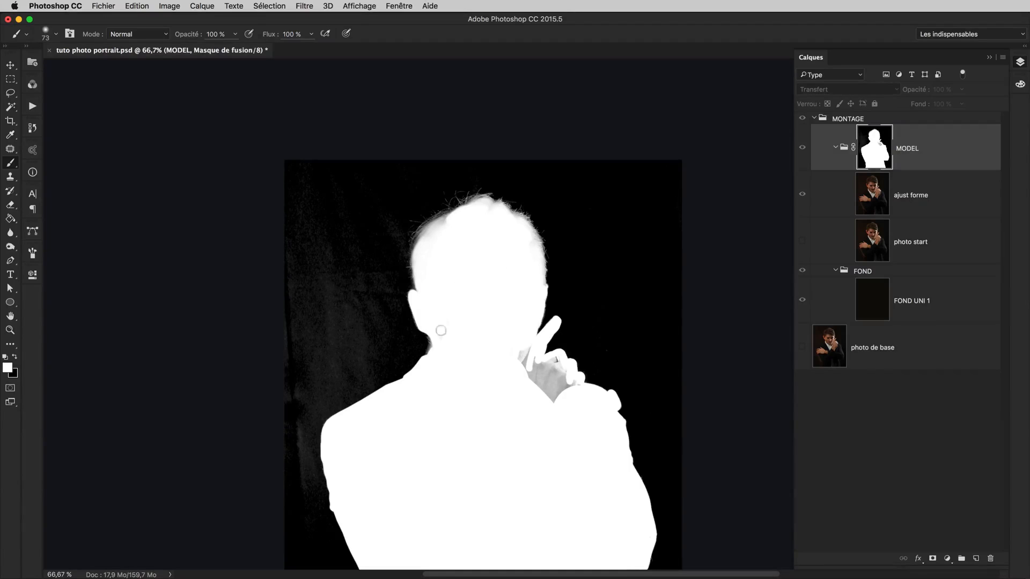
Undo the last stroke and fill the grey area inside the raised hand with white
key(super+z)
drag(563, 377, 519, 349)
drag(567, 452, 543, 373)
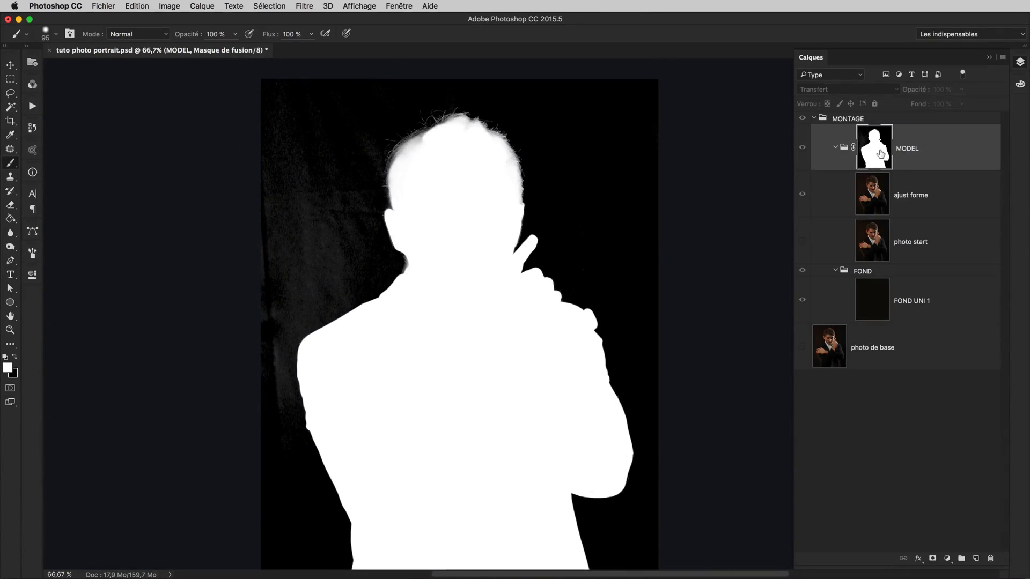
Check the cut-out in the normal image view and return to the mask-only display
alt+click(881, 154)
drag(697, 269, 698, 326)
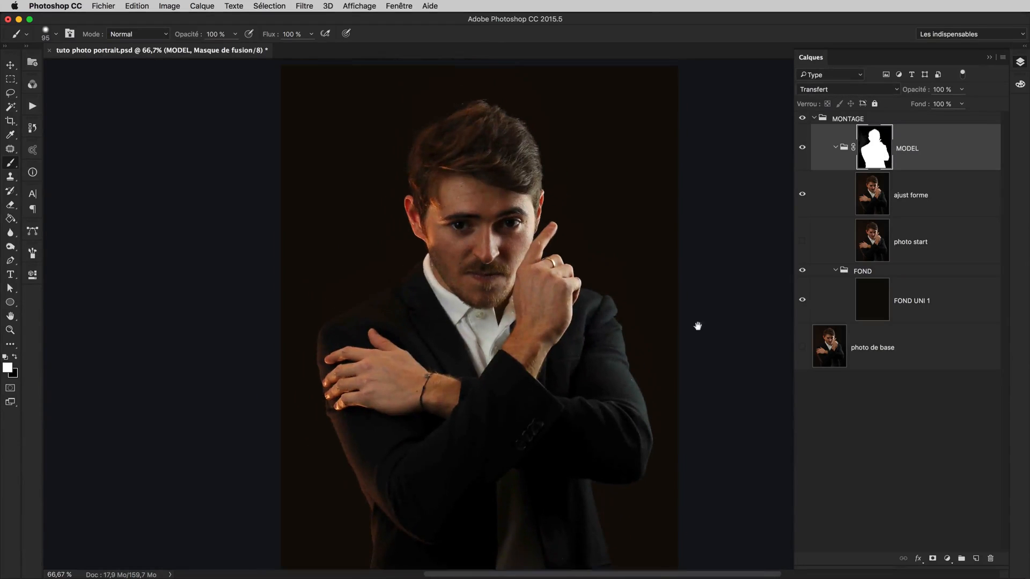
alt+click(881, 156)
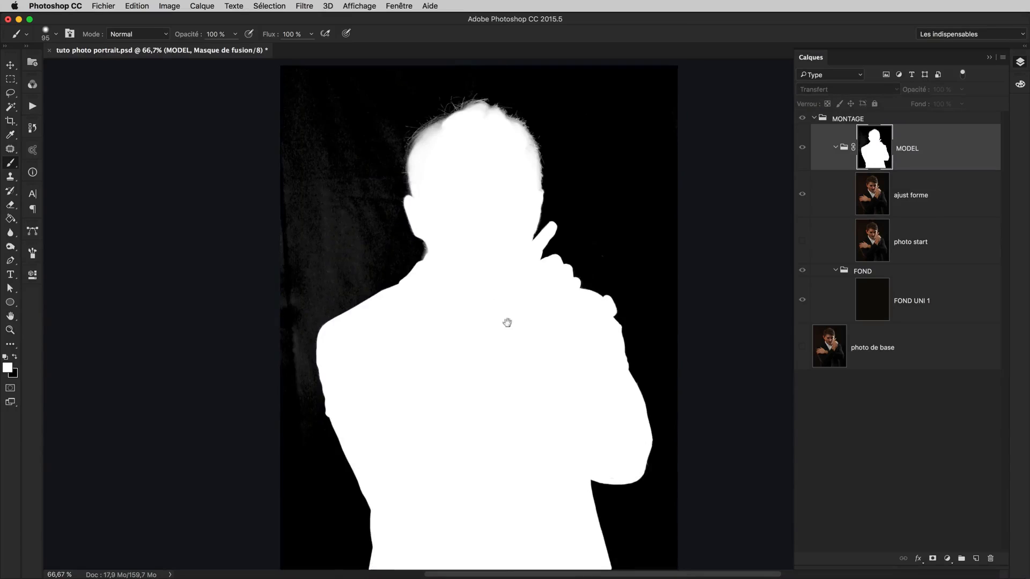
Paint black over the grey background texture beside the model, starting with a size 95 brush and enlarging it to 157
scroll(461, 311, up, 3)
scroll(462, 311, left, 3)
mouse_move(401, 283)
mouse_down()
mouse_move(427, 274)
mouse_move(492, 289)
mouse_move(494, 304)
mouse_move(483, 299)
mouse_move(492, 294)
mouse_up()
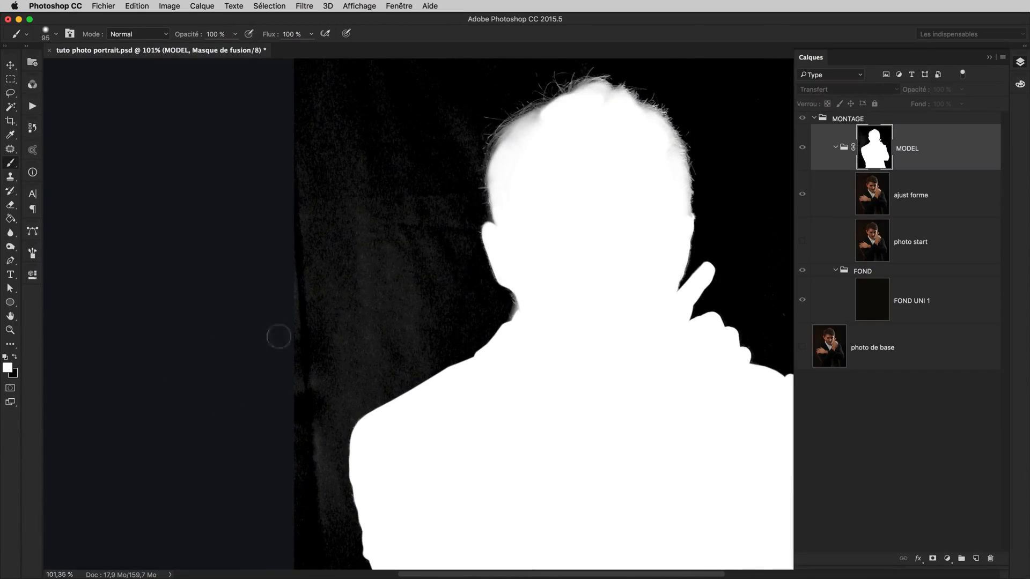
mouse_move(338, 298)
mouse_down()
mouse_move(361, 134)
mouse_move(322, 289)
mouse_up()
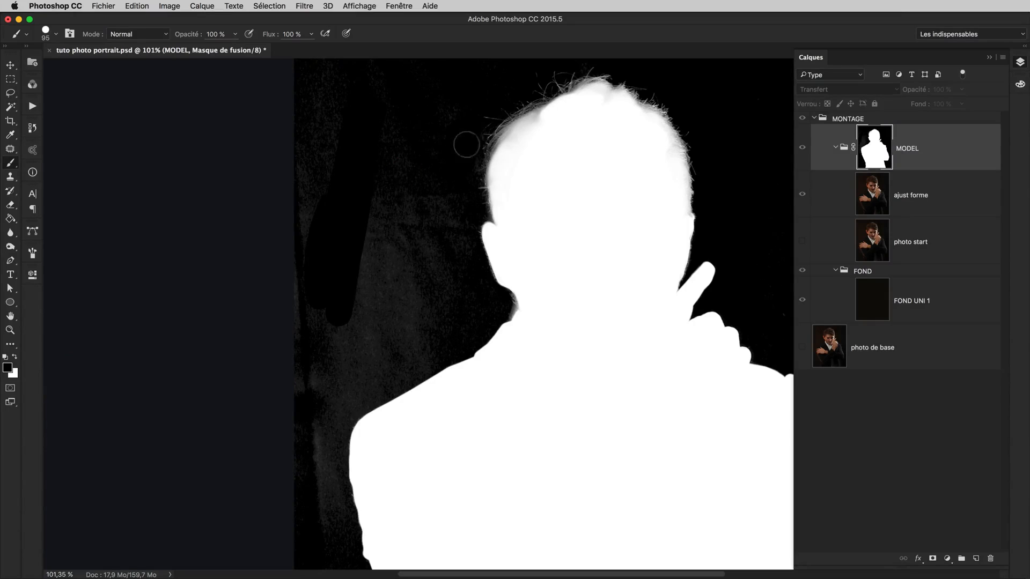
drag(470, 316, 425, 331)
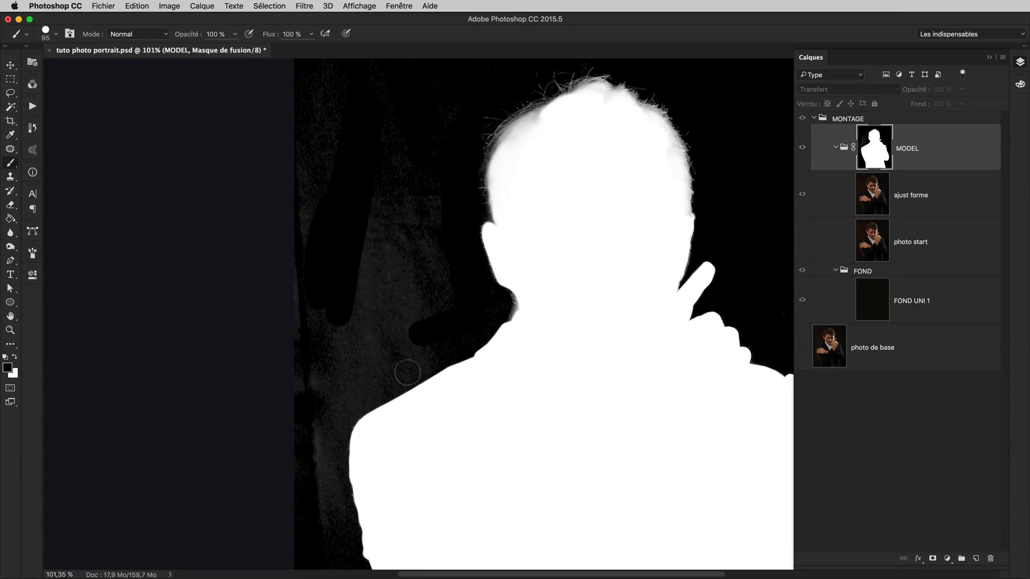
drag(408, 375, 427, 291)
mouse_move(354, 393)
mouse_down()
mouse_move(356, 292)
mouse_move(441, 258)
mouse_up()
drag(430, 236, 446, 236)
drag(437, 231, 437, 348)
drag(436, 134, 433, 359)
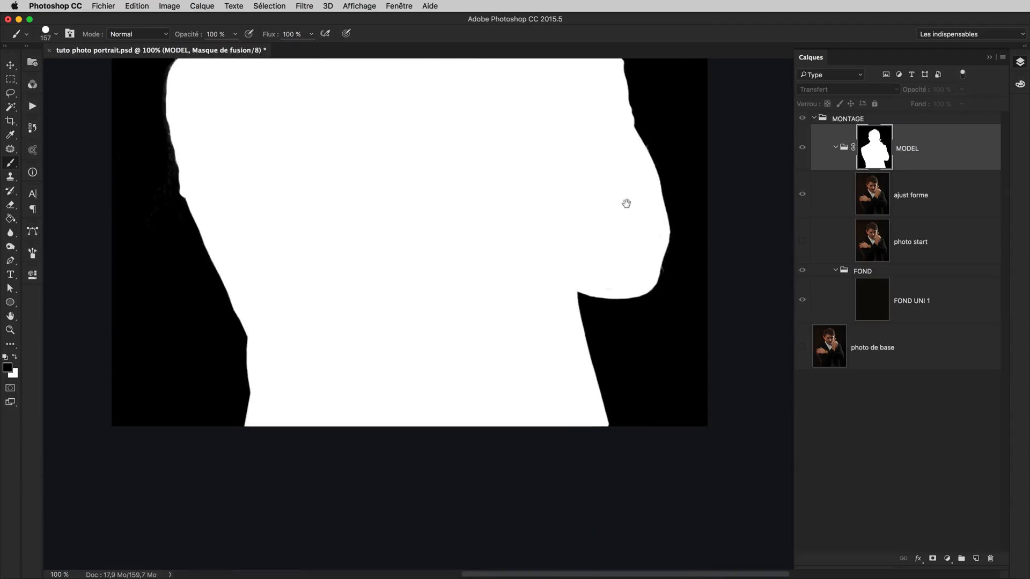
Examine the mask's edges around the hair, ears and raised finger against the black background
drag(626, 204, 556, 290)
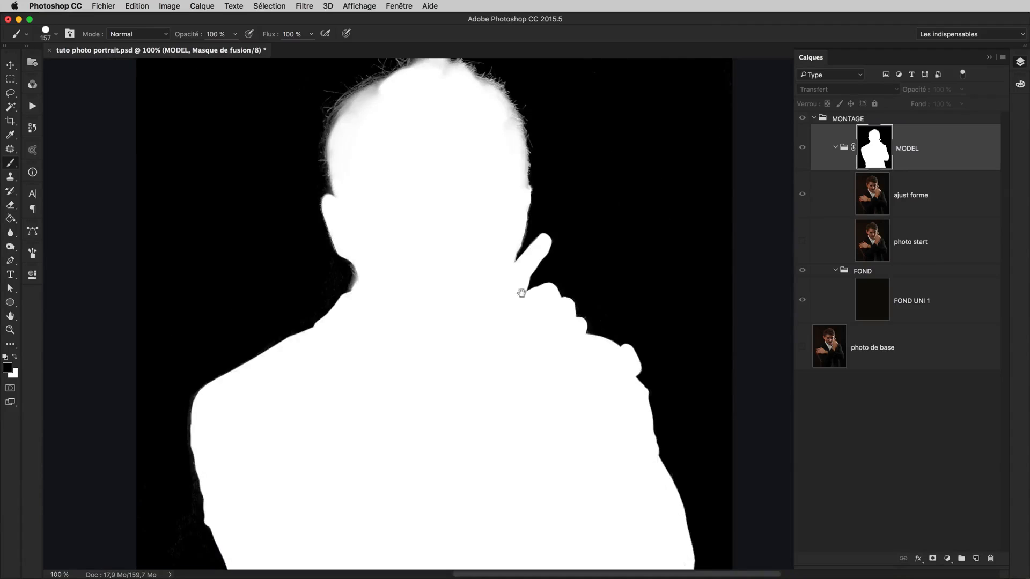
drag(537, 216, 545, 265)
drag(534, 168, 574, 158)
drag(594, 241, 636, 298)
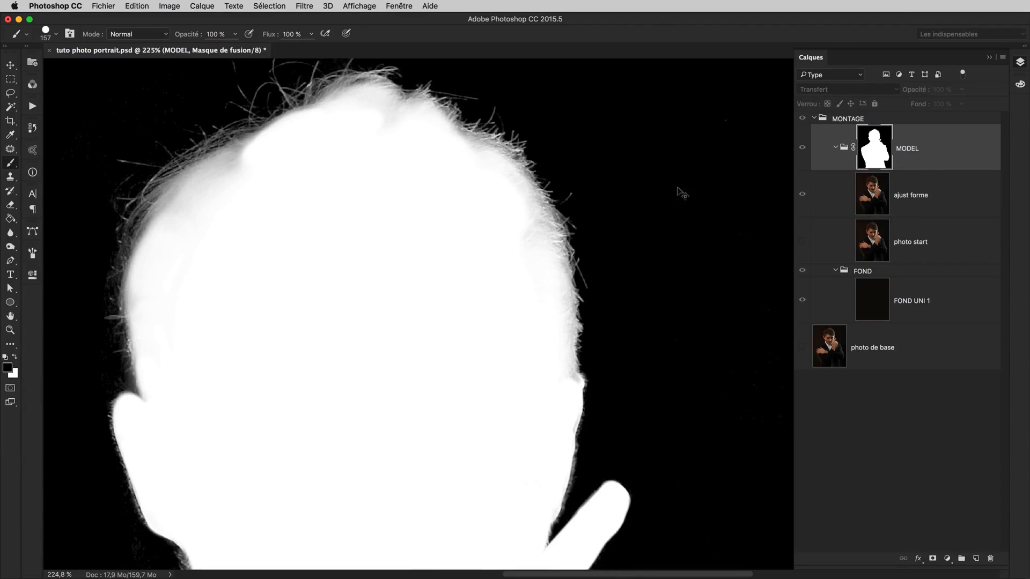
key(super+minus)
key(super+minus)
key(super+minus)
drag(665, 363, 645, 298)
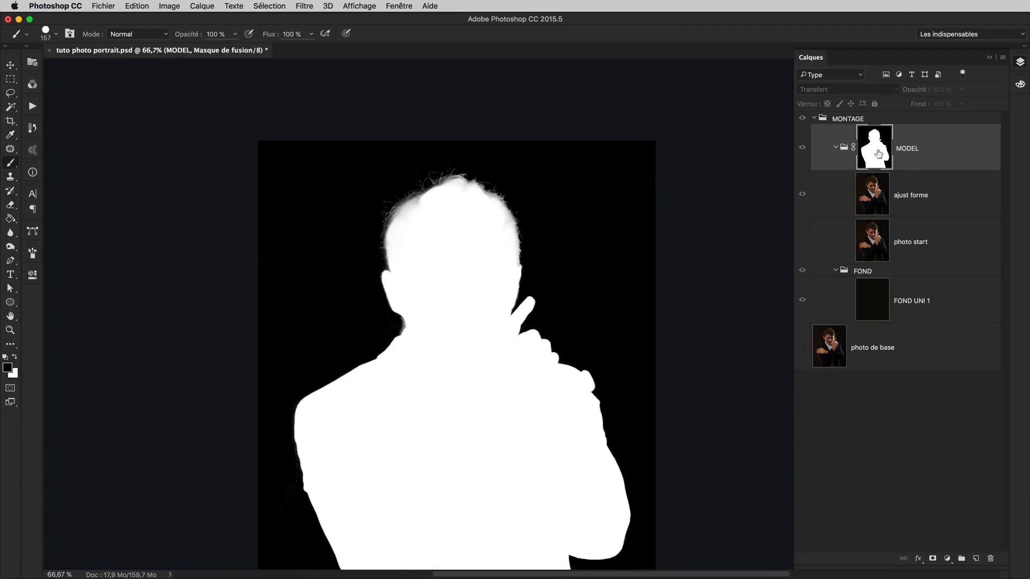
Return to the normal image view and examine the cut-out edges around the hair, face, collar and raised hand up close
alt+click(878, 154)
drag(614, 340, 652, 291)
drag(549, 206, 587, 350)
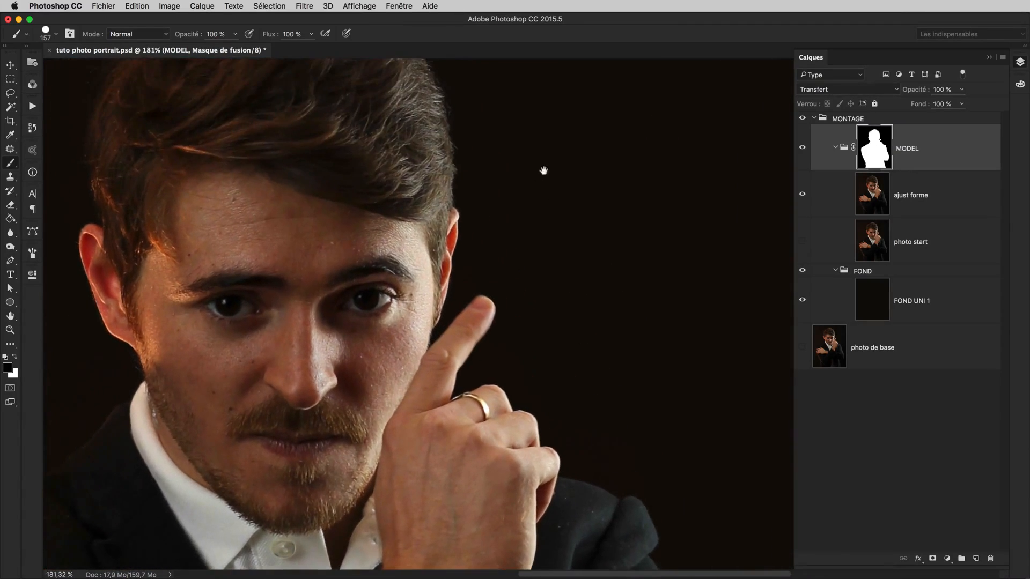
drag(542, 168, 533, 271)
click(480, 205)
drag(481, 204, 477, 206)
drag(541, 354, 533, 250)
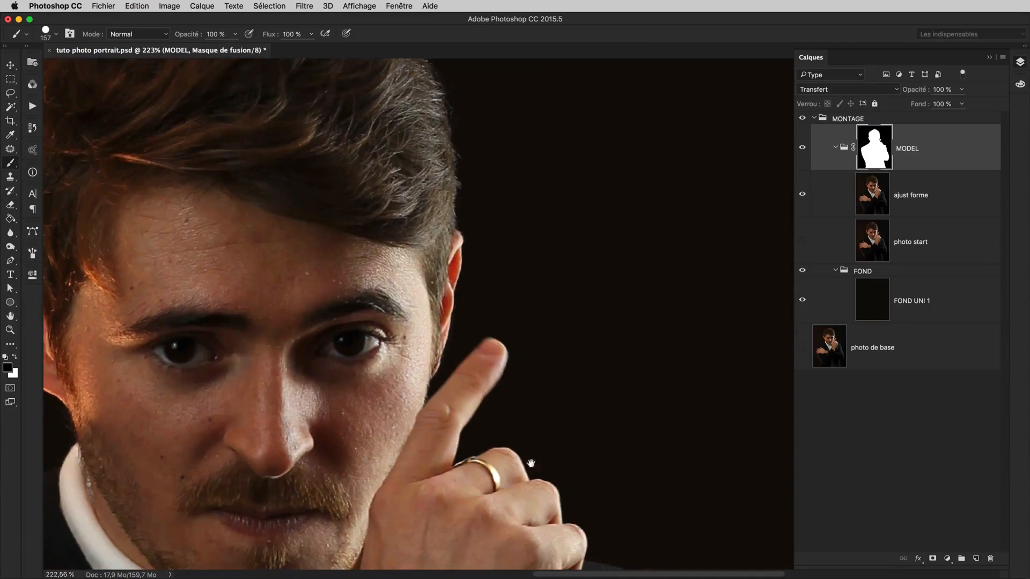
drag(580, 475, 522, 253)
drag(571, 441, 467, 236)
drag(626, 451, 683, 255)
drag(414, 227, 597, 384)
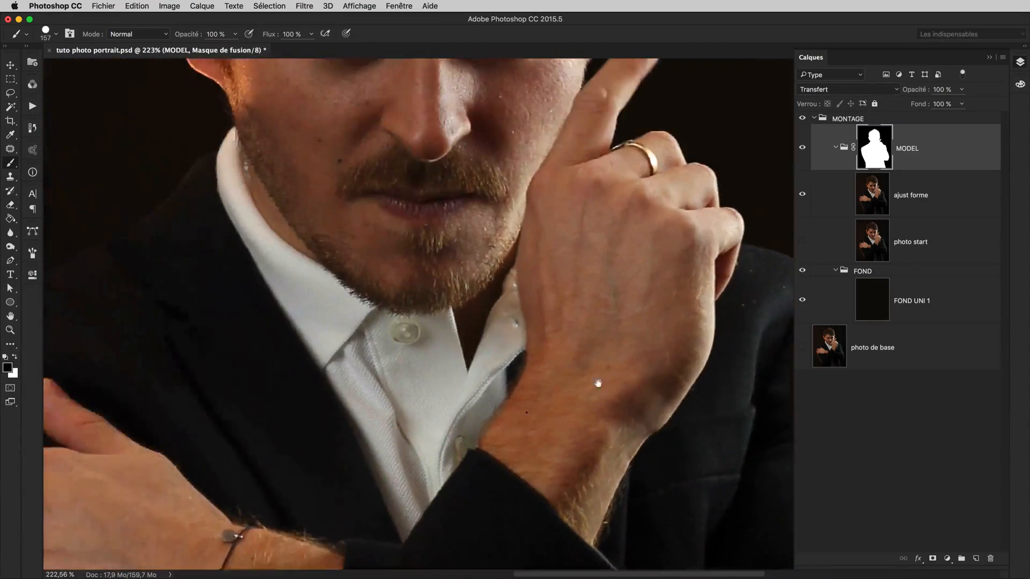
drag(371, 269, 588, 319)
drag(658, 94, 632, 285)
drag(765, 365, 591, 292)
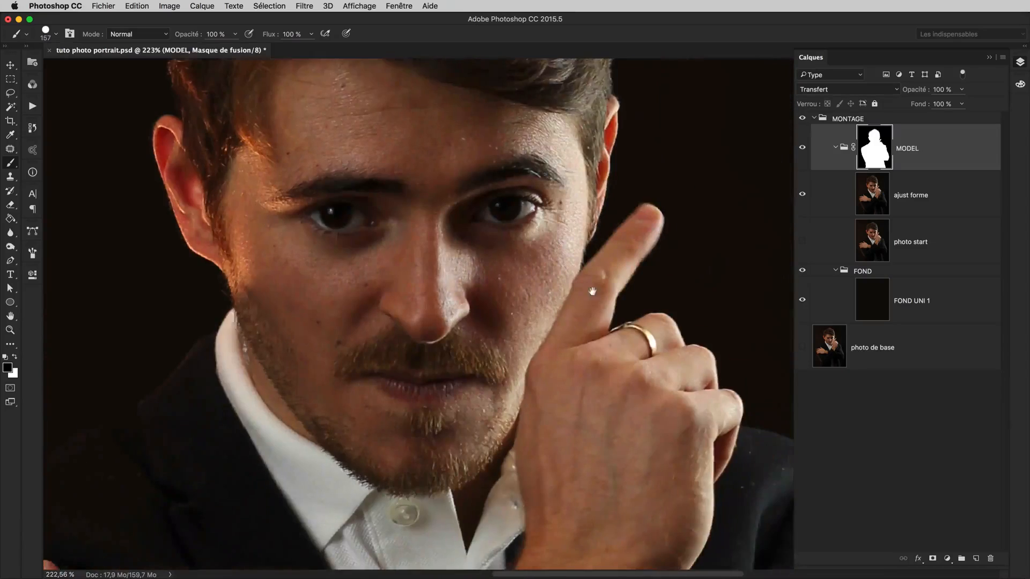
drag(616, 343, 594, 268)
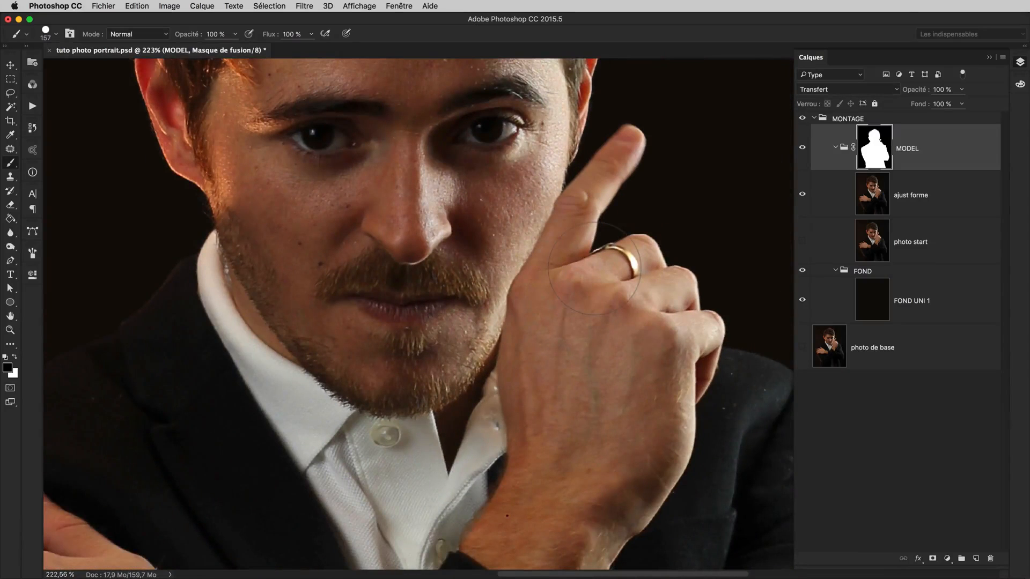
Save the Photoshop document with the maximise compatibility option enabled
key(super+minus)
key(super+minus)
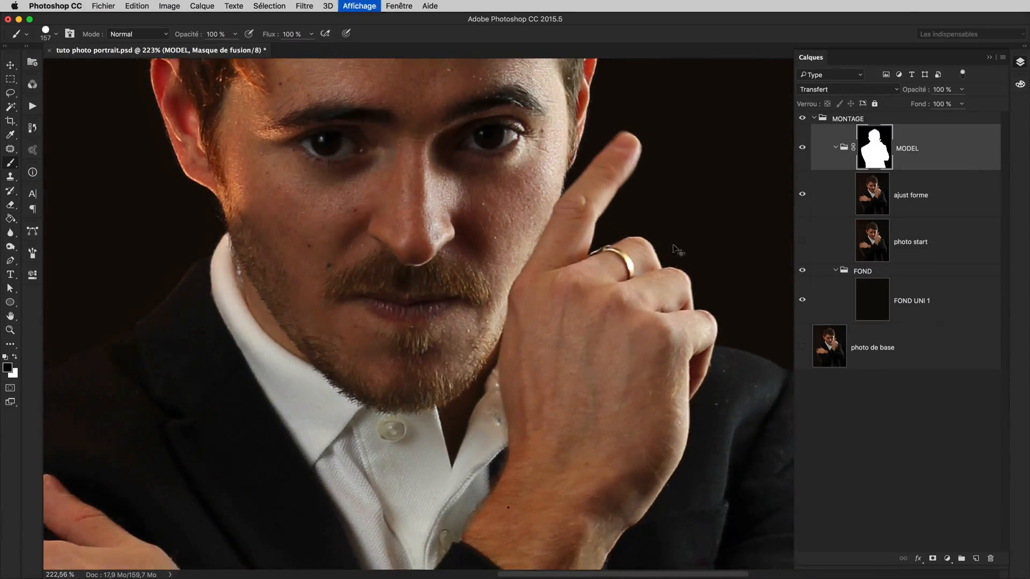
mouse_move(643, 272)
mouse_down()
mouse_move(653, 292)
mouse_move(649, 256)
mouse_move(637, 250)
mouse_up()
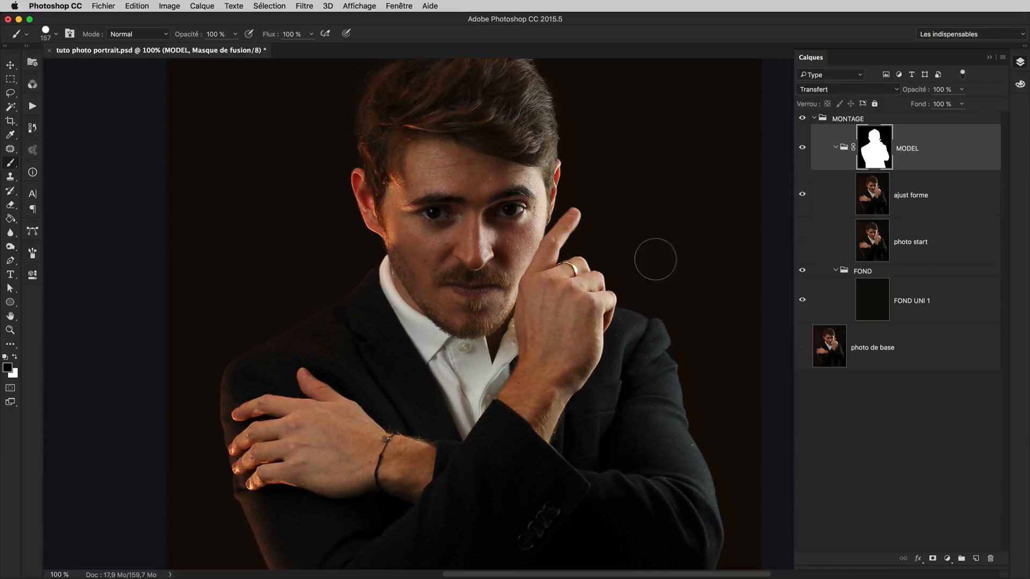
key(super+s)
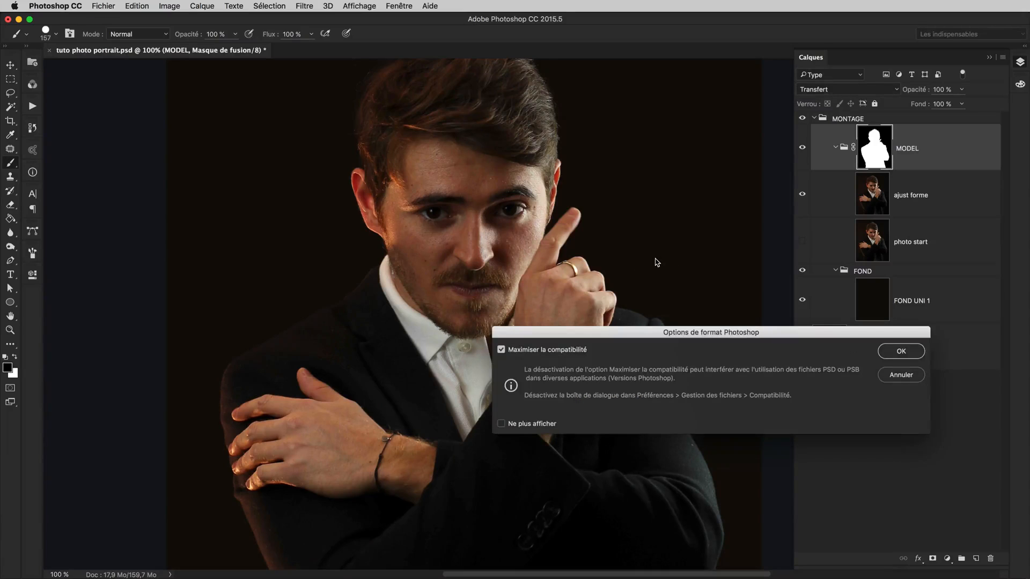
key(Return)
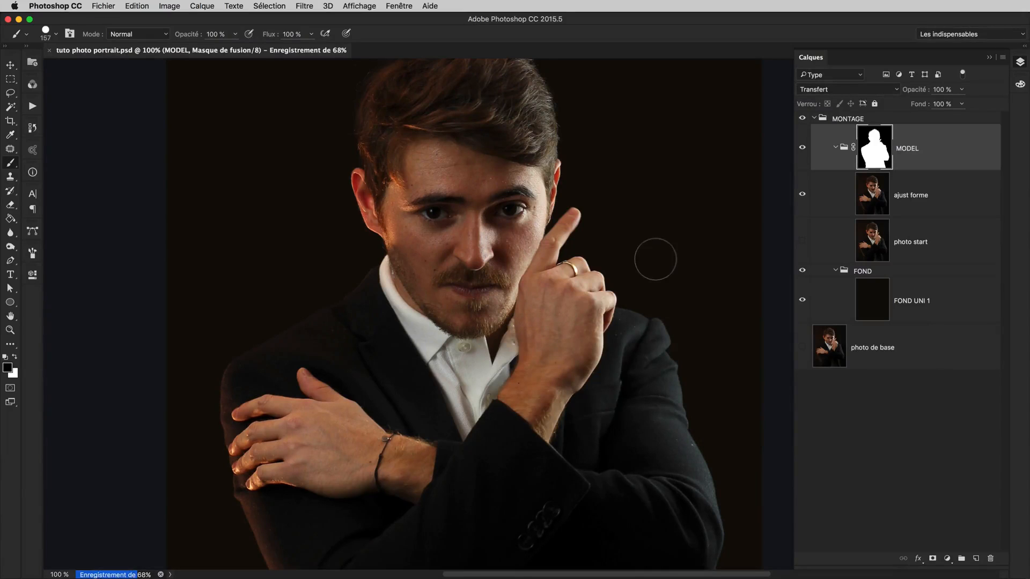